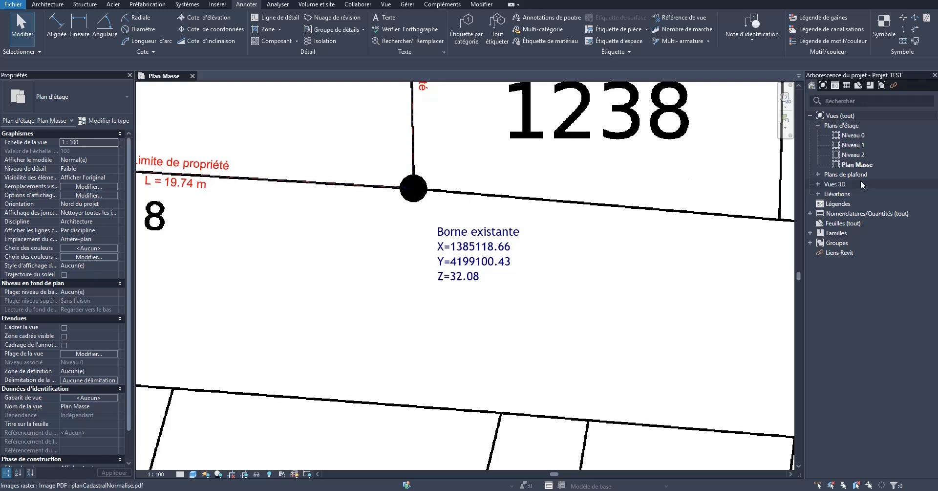
- Duplicate the Plan Masse floor plan with its details and rename the copy Plan GOREFERENCEMENT
right_click(855, 164)
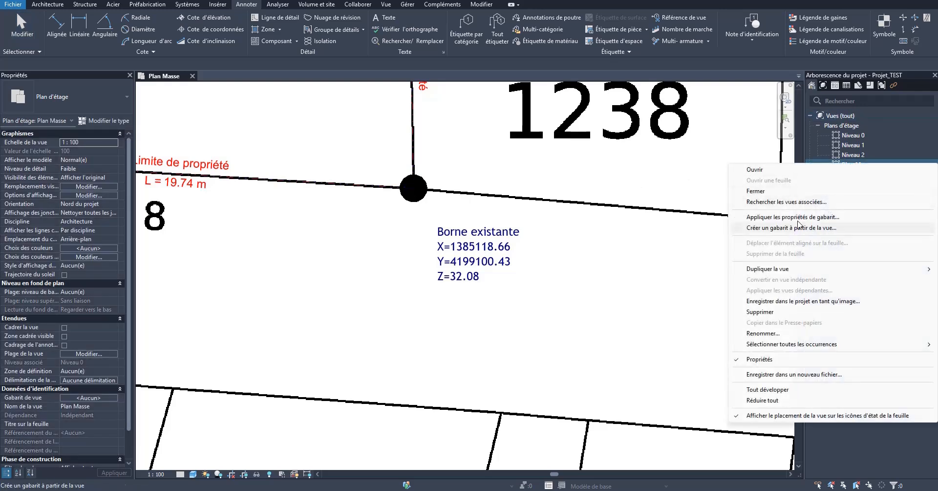
mouse_move(783, 269)
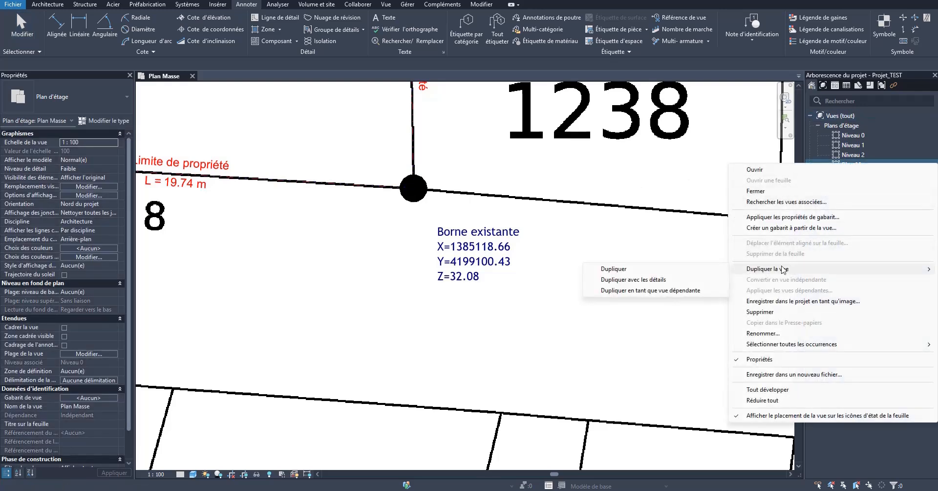
left_click(634, 279)
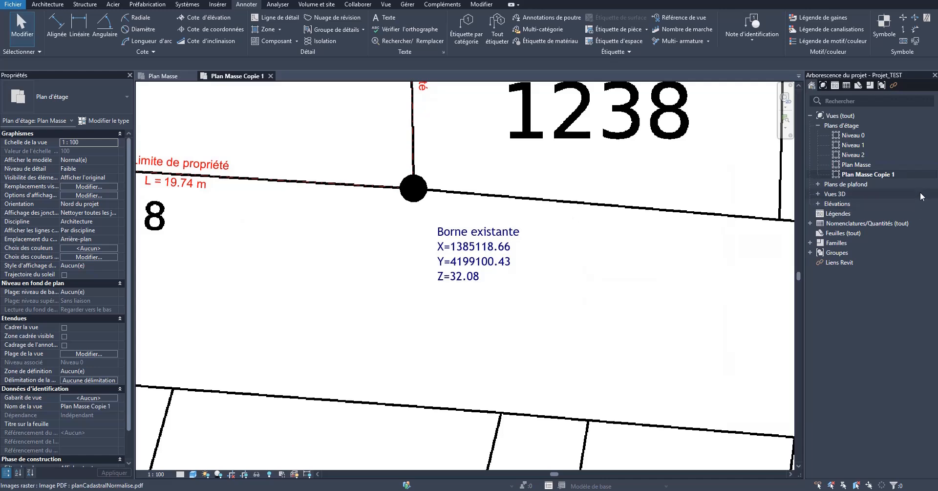
right_click(899, 175)
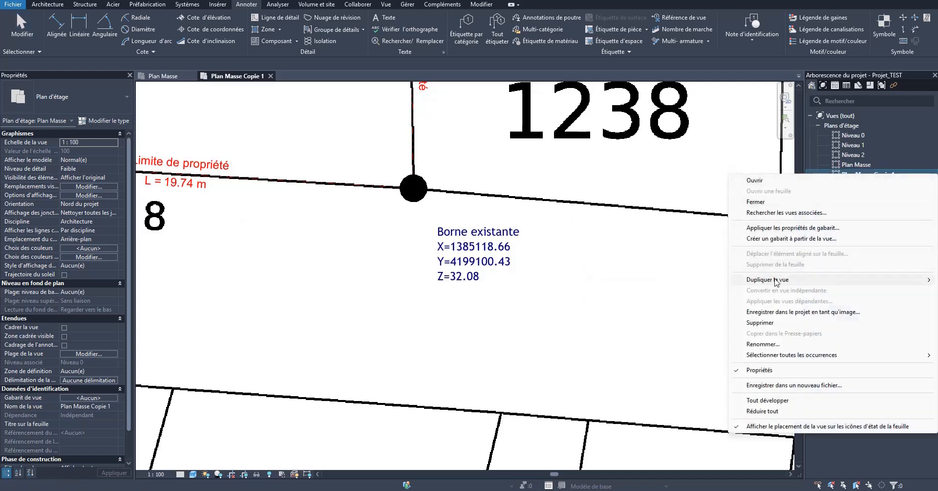
left_click(763, 343)
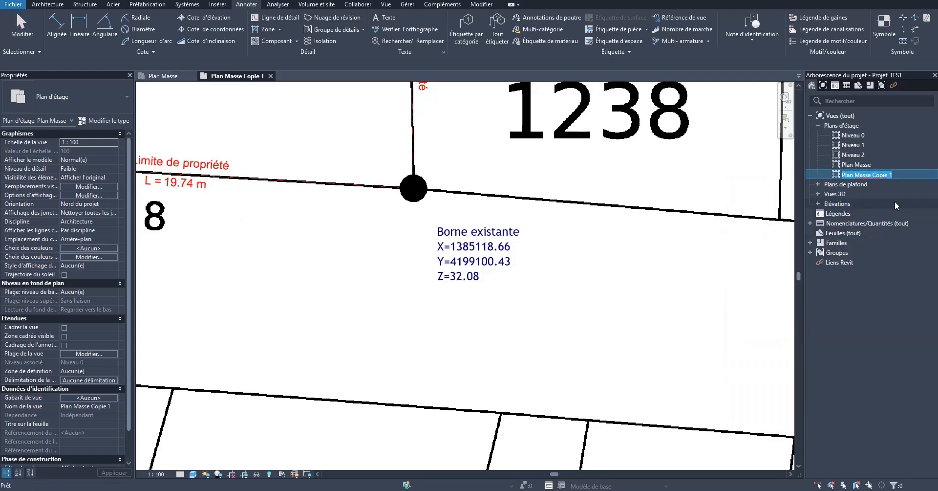
left_click(906, 173)
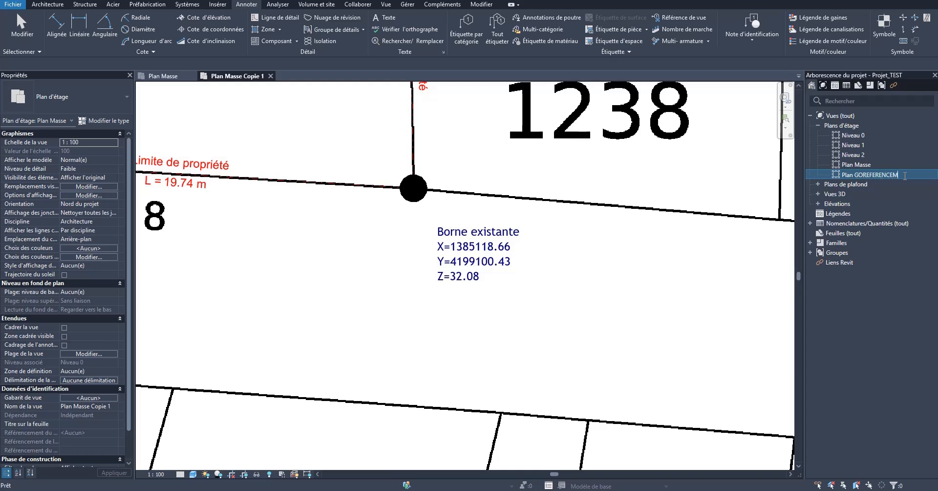
key("Return")
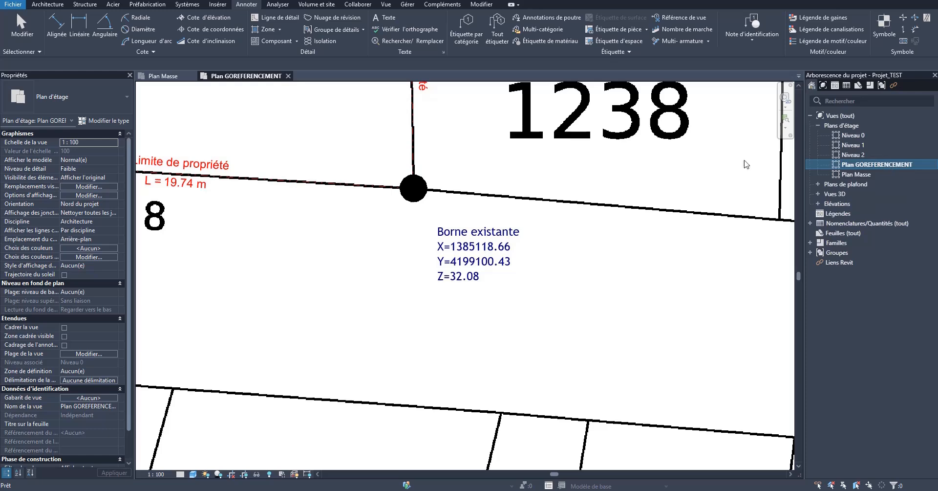
- Place a spot coordinate with a bent leader on the base point marker below parcel number 2078, with its text to the left
scroll(478, 337, "down", 3)
scroll(479, 341, "down", 5)
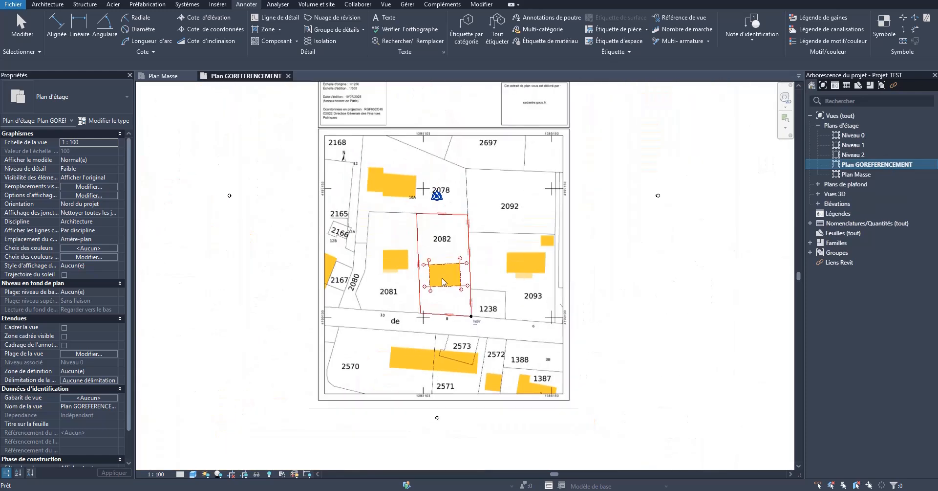
scroll(447, 195, "up", 10)
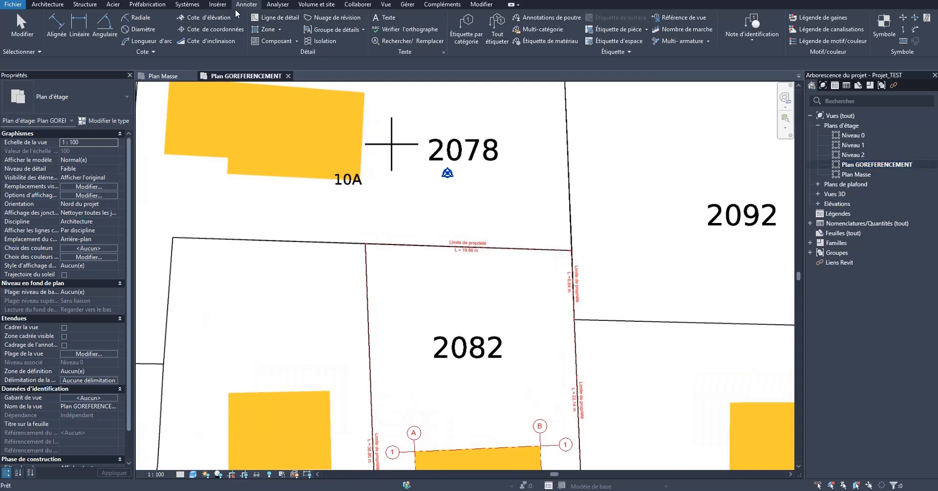
left_click(219, 28)
scroll(430, 198, "up", 4)
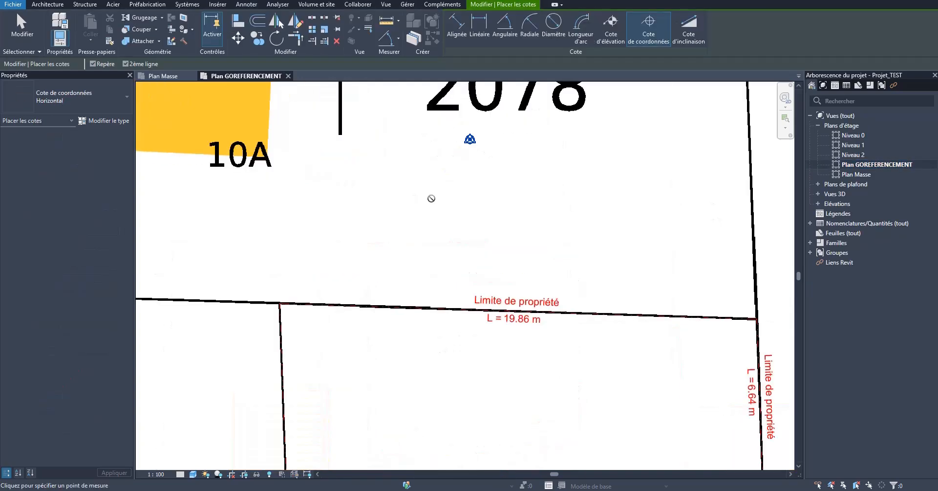
left_click(470, 139)
left_click(425, 197)
left_click(361, 197)
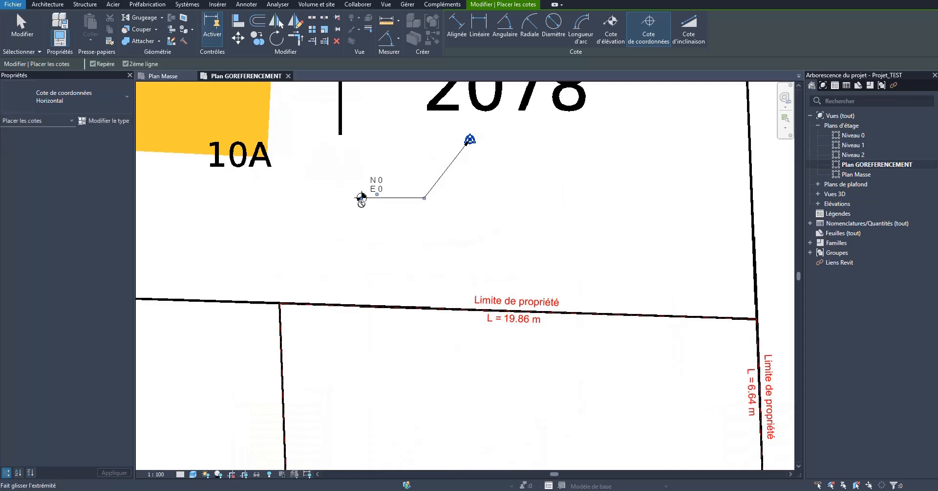
key("Escape")
- Duplicate the spot coordinate's type as PROJET and set its coordinate base to Point de base du projet
scroll(414, 162, "up", 2)
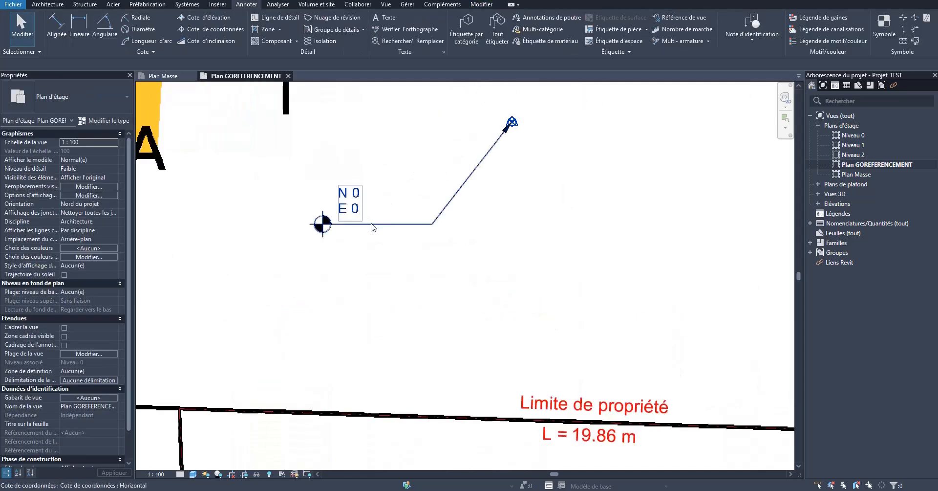
left_click(372, 225)
left_click(110, 120)
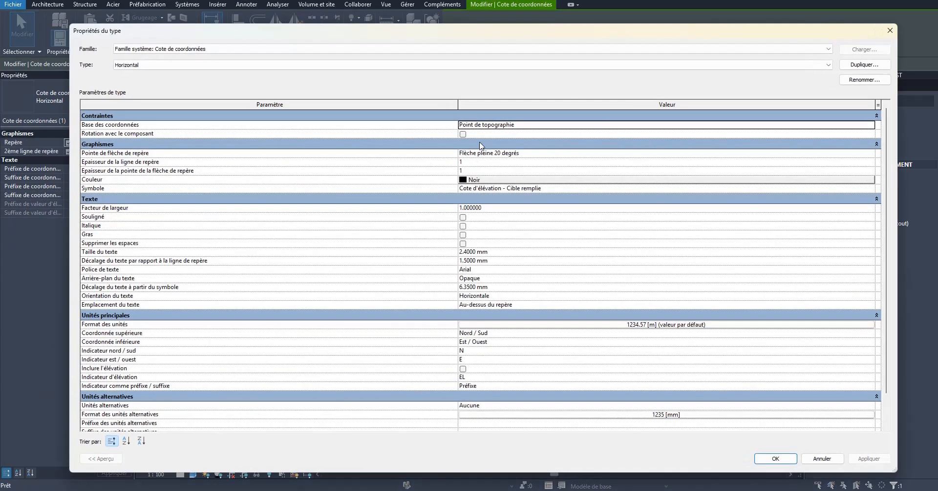
left_click(864, 64)
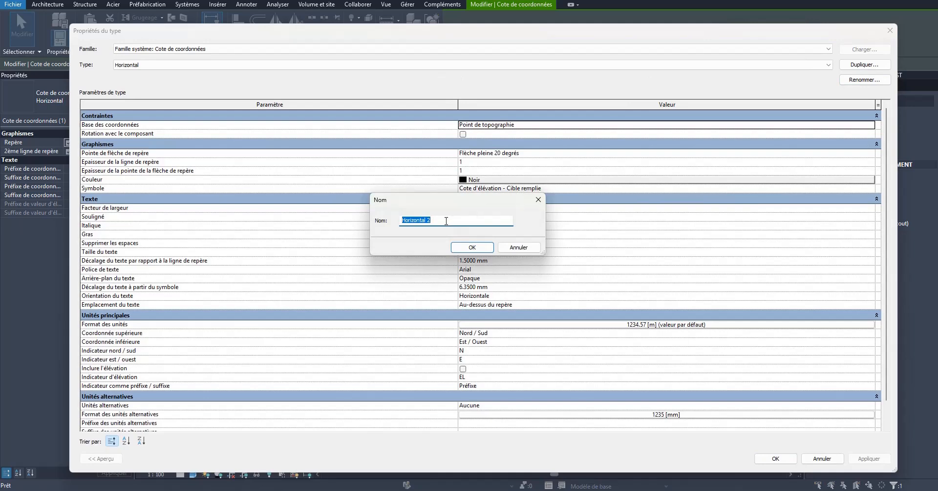
type("PROJET")
left_click(472, 247)
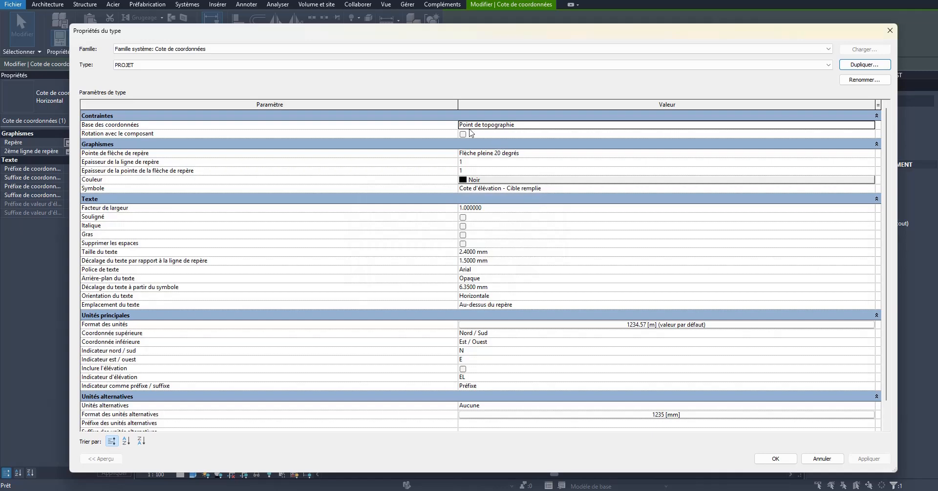
left_click(497, 126)
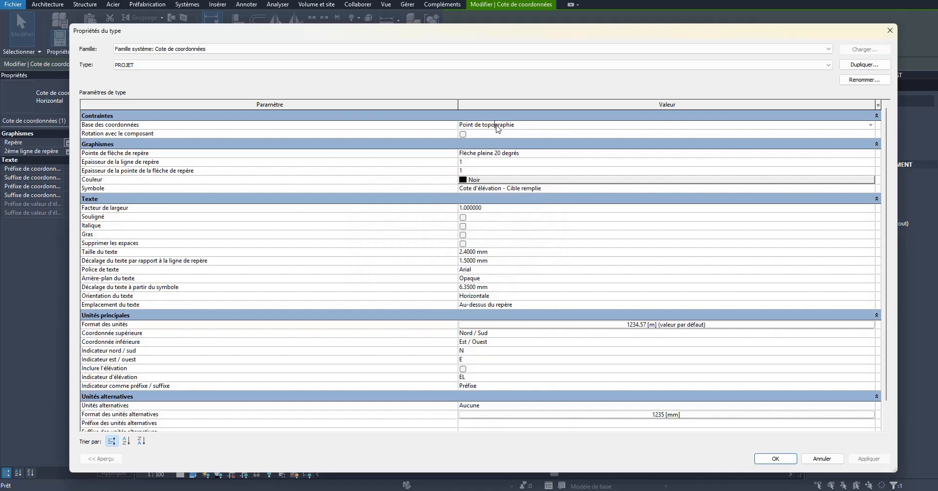
left_click(872, 126)
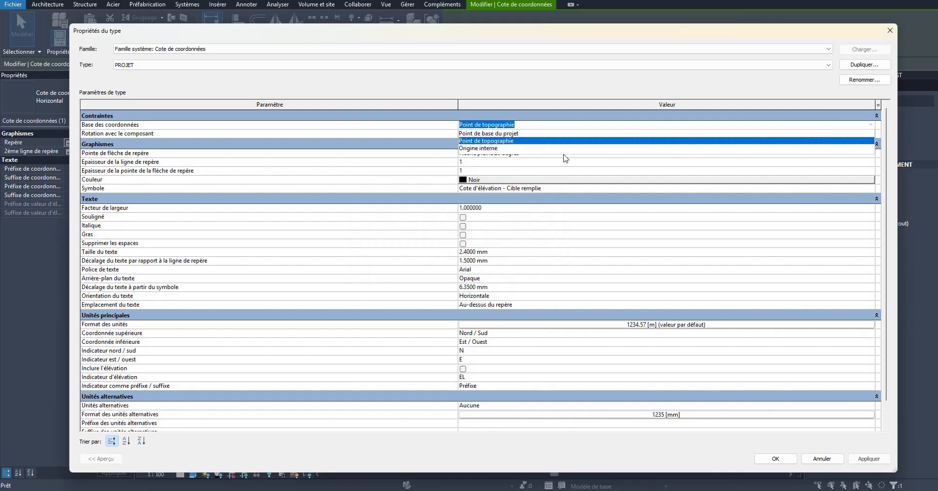
left_click(518, 138)
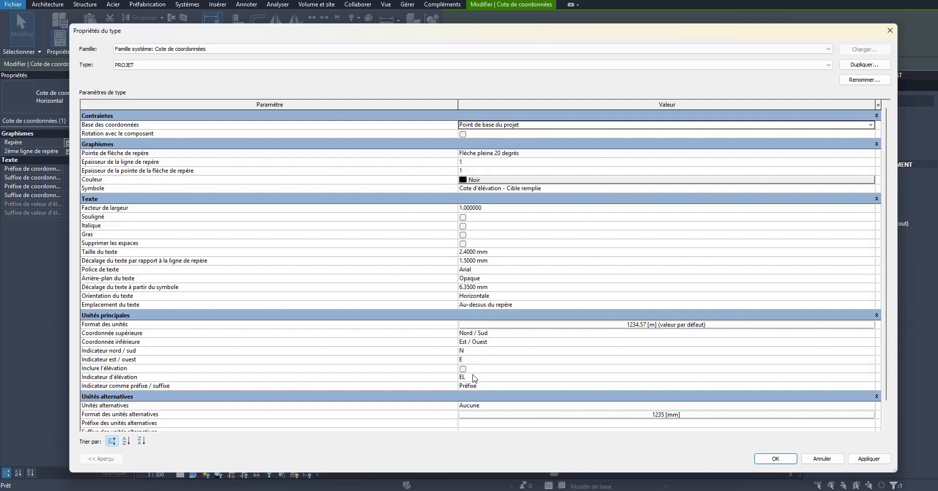
- Set the PROJET type's north/south indicator to Y and east/west indicator to X, and include the elevation with indicator Z
left_click(477, 350)
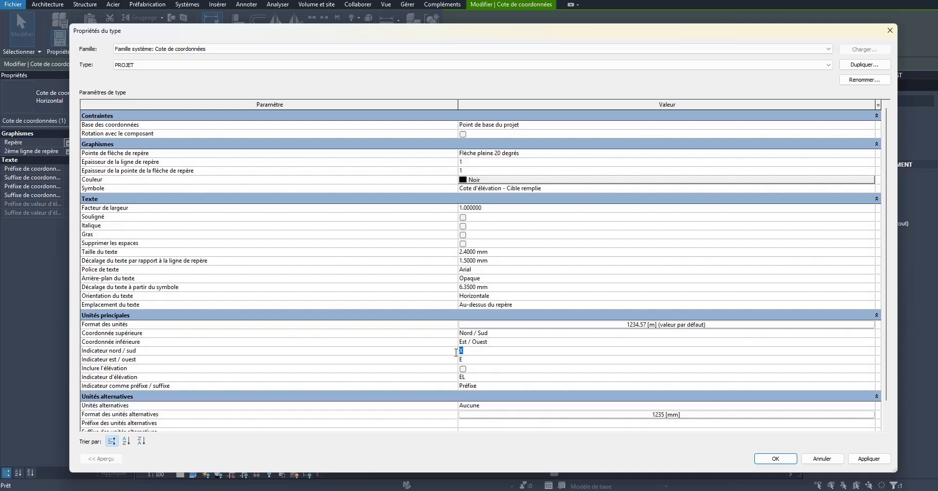
type("Y")
left_click(481, 360)
left_click(463, 369)
type("Z")
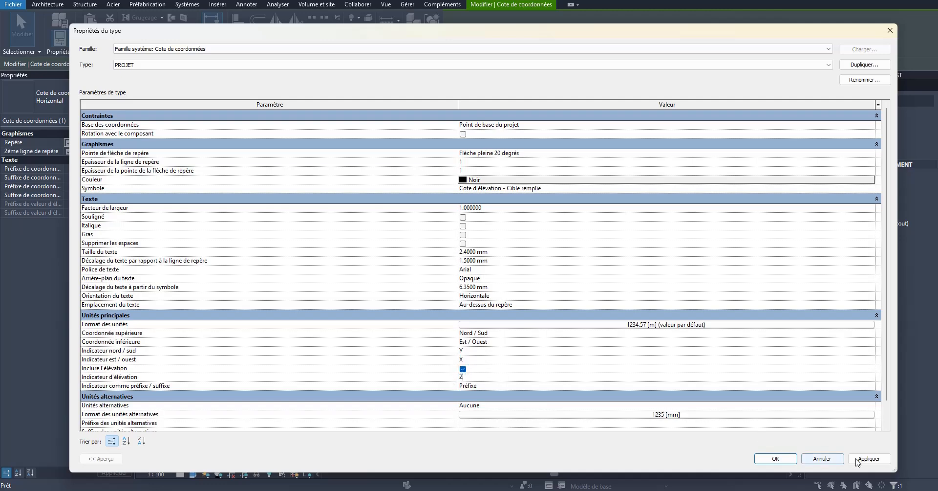
left_click(769, 456)
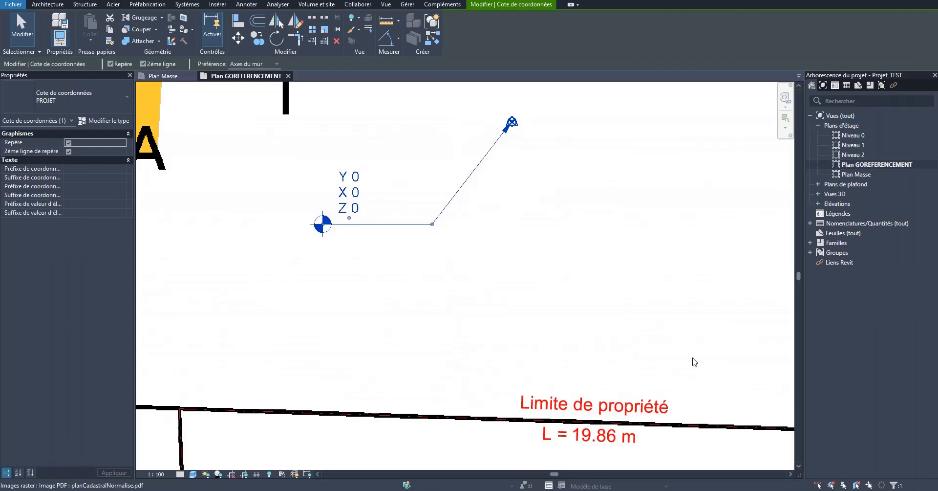
left_click(547, 183)
key("Escape")
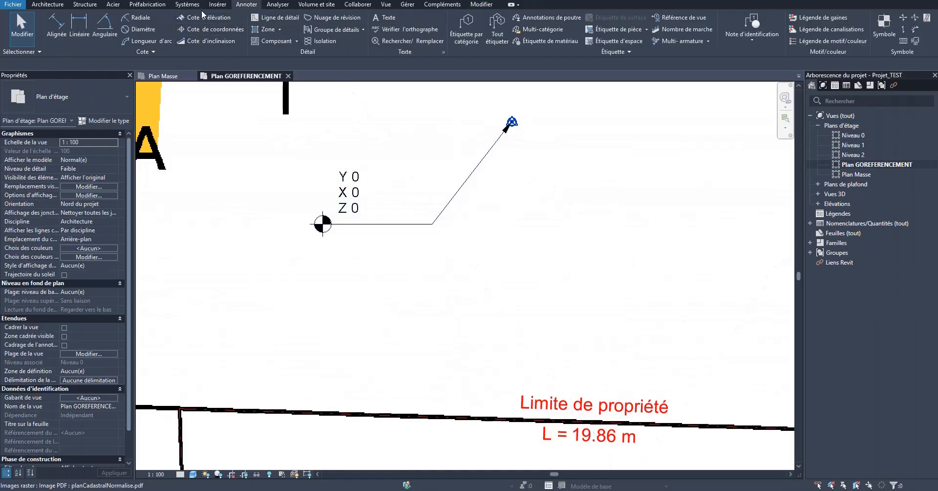
- Place a second spot coordinate on the same base point marker, with its bent leader and text to the right
left_click(205, 29)
left_click(512, 122)
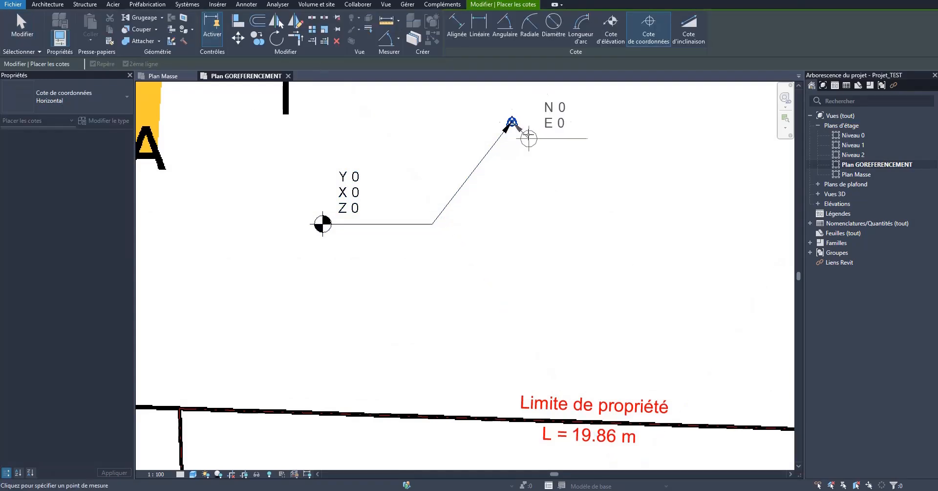
left_click(573, 224)
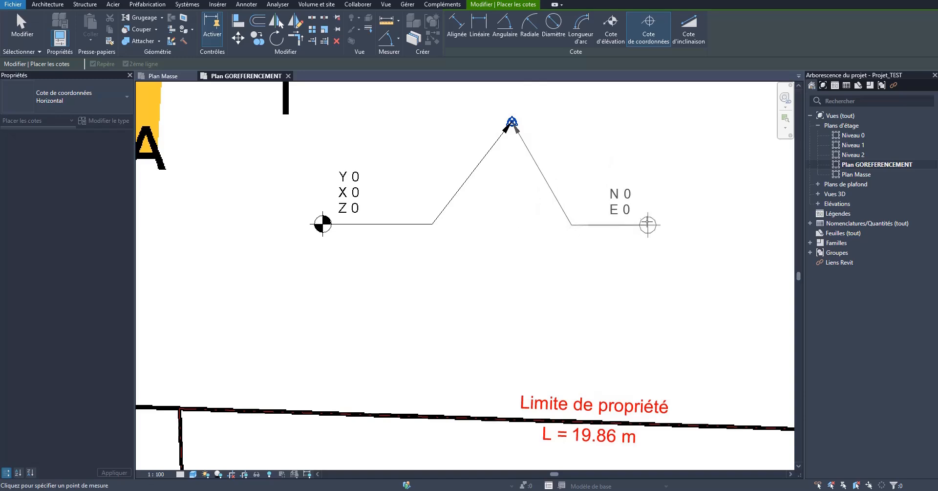
left_click(650, 224)
key("Escape")
- Duplicate the second spot coordinate's type as TOPO with Point de topographie as its coordinate base
left_click(602, 225)
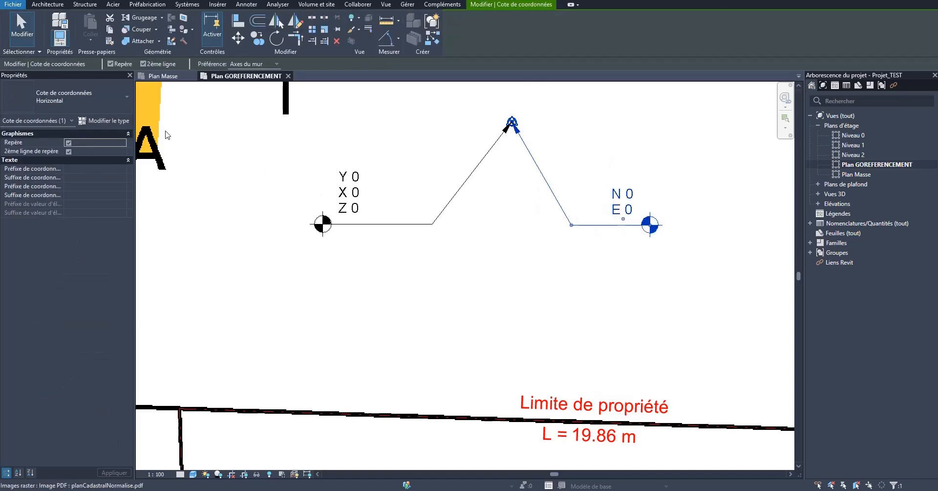
left_click(108, 121)
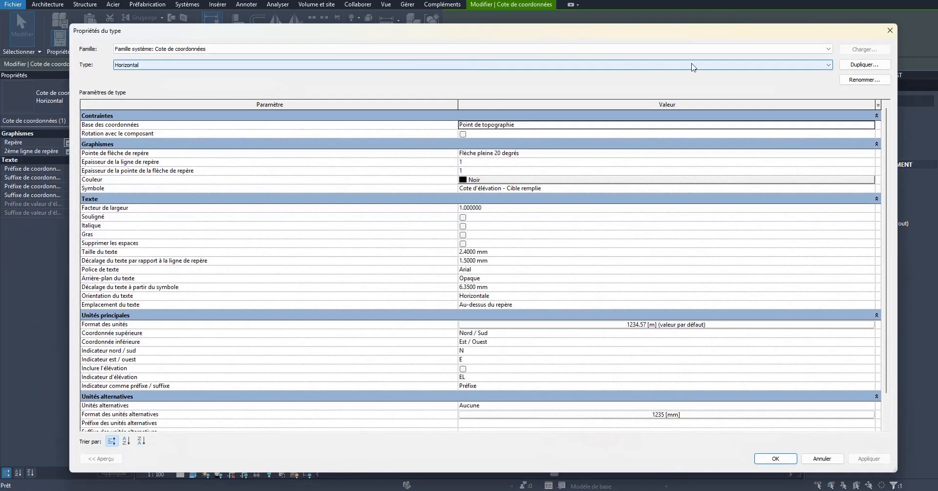
left_click(863, 65)
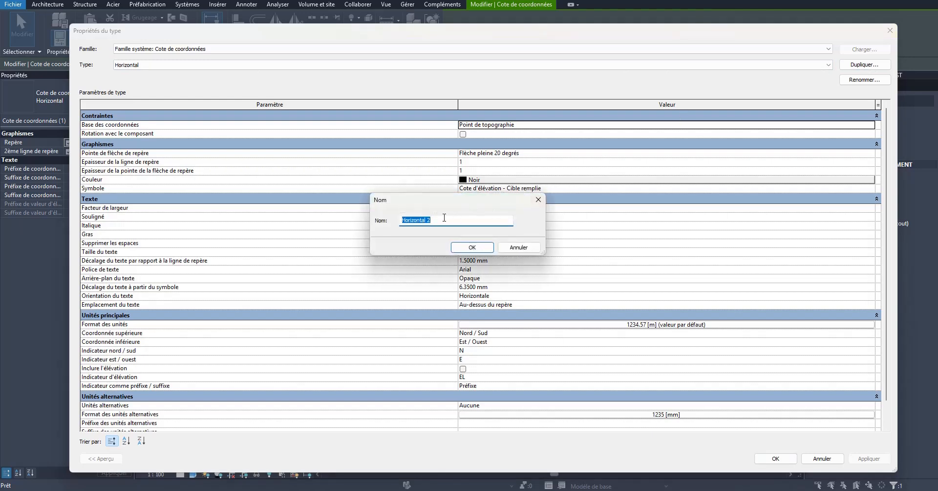
type("TOPO")
left_click(474, 248)
left_click(873, 127)
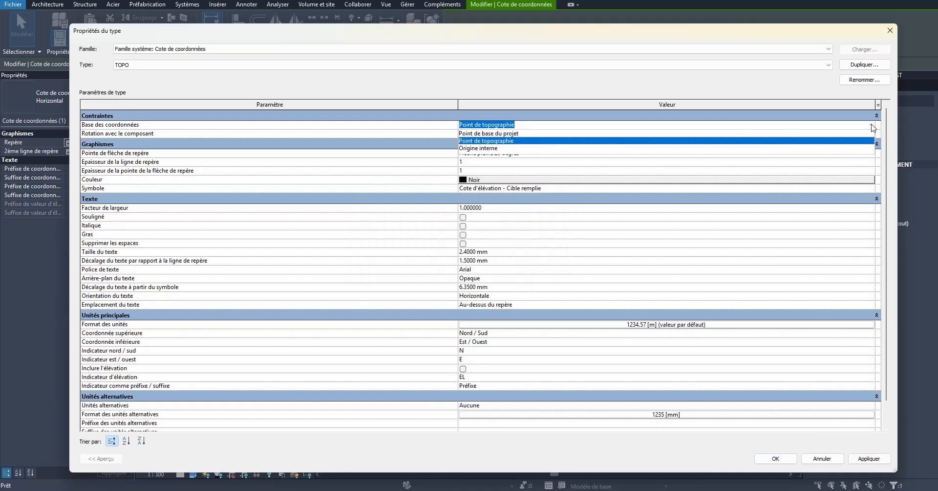
left_click(573, 142)
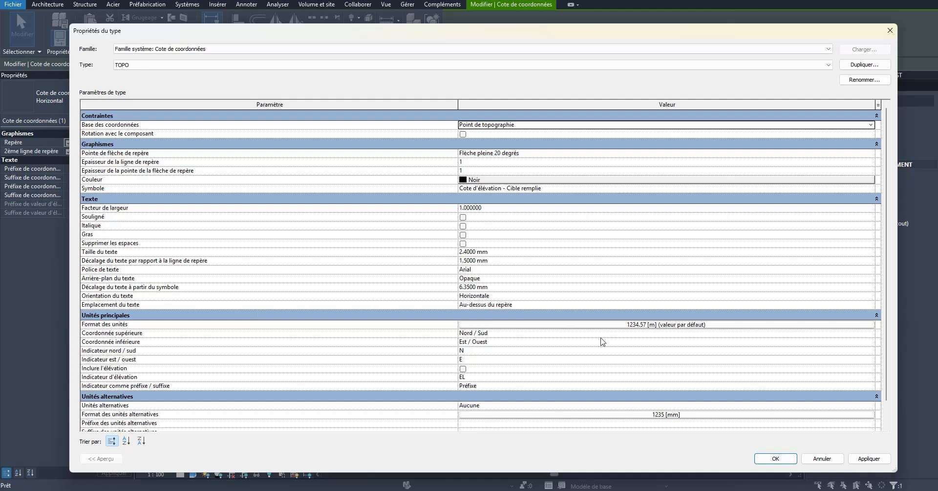
- Set the TOPO type's north/south indicator to Y and east/west indicator to X, and include the elevation with indicator Z
left_click(473, 351)
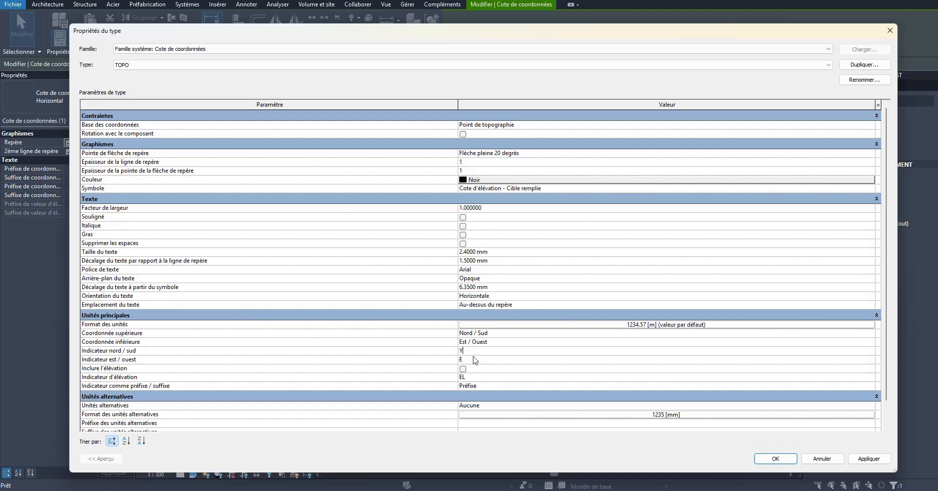
left_click(475, 360)
left_click(462, 369)
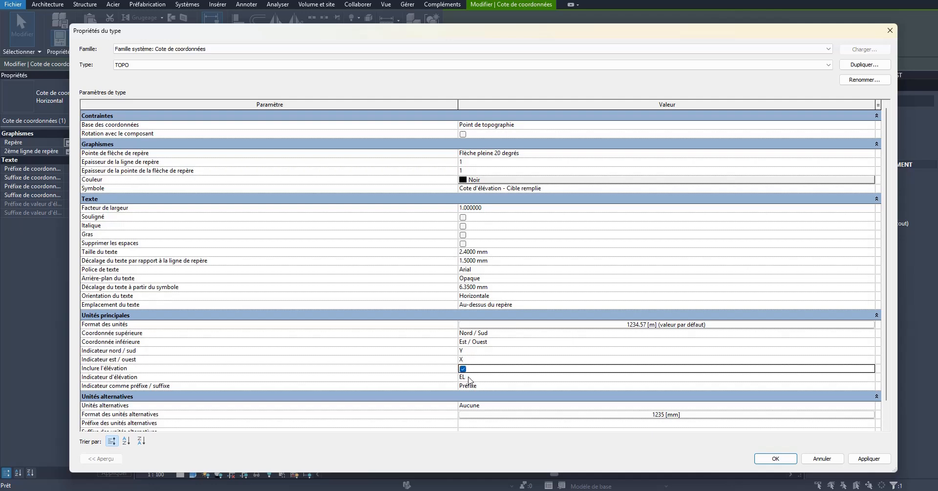
left_click(473, 377)
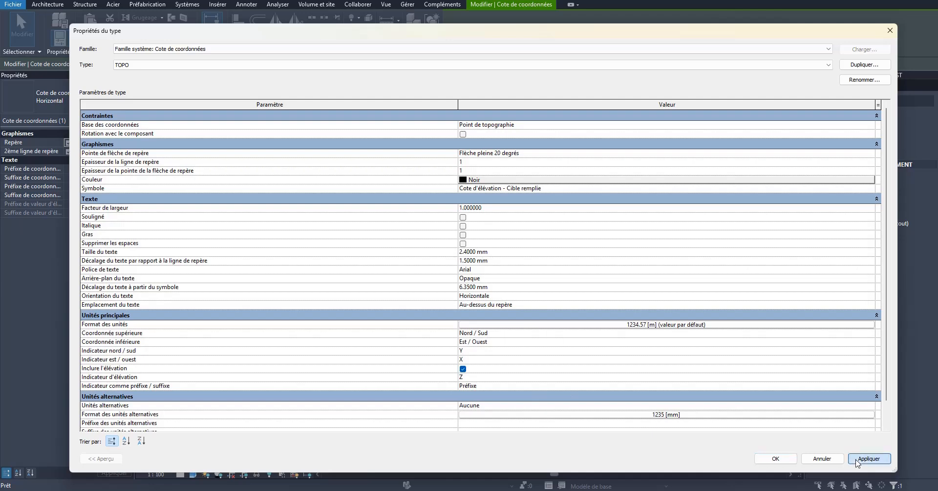
left_click(776, 458)
left_click(535, 289)
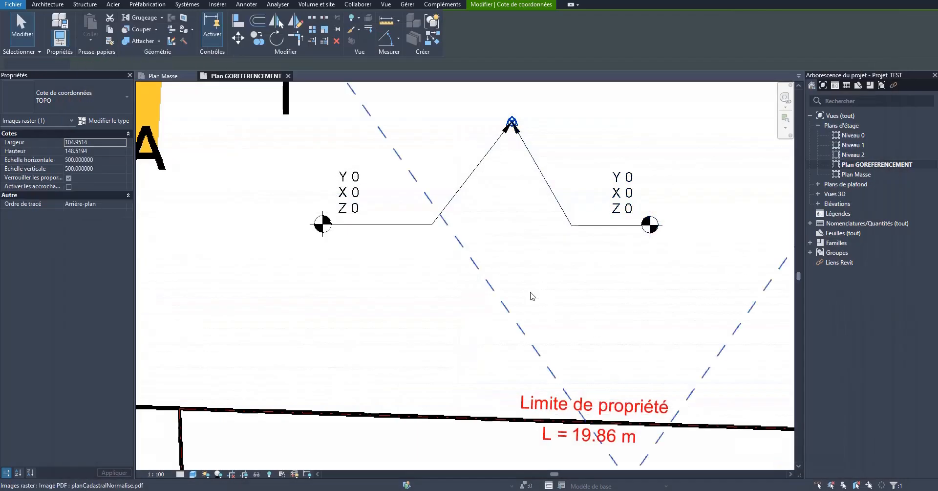
scroll(530, 294, "down", 3)
scroll(503, 204, "up", 4)
key("Escape")
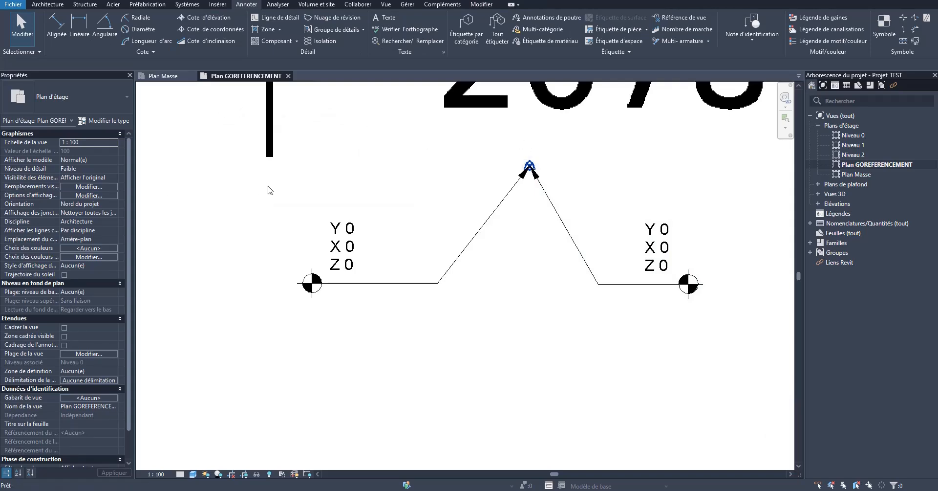
- Turn on the Origine interne subcategory under Site in the view's visibility/graphics overrides and apply it
key("v")
key("g")
scroll(341, 235, "down", 13)
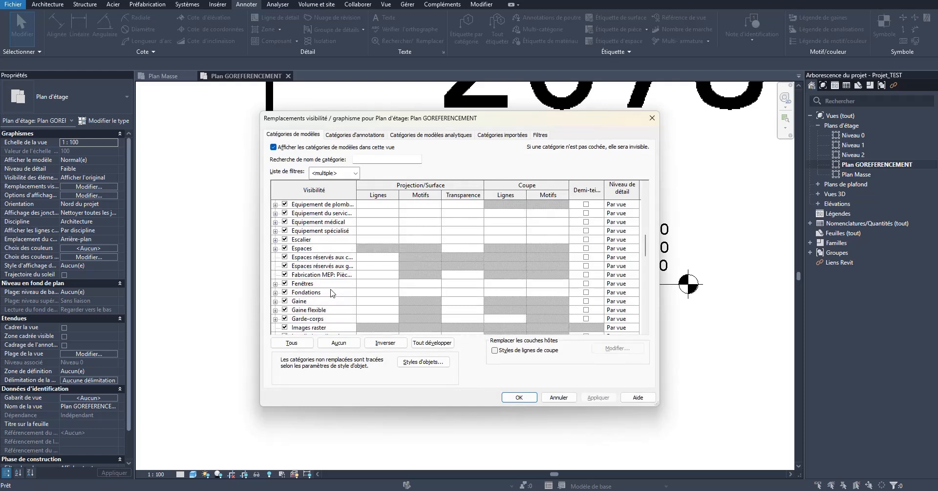
scroll(331, 294, "down", 10)
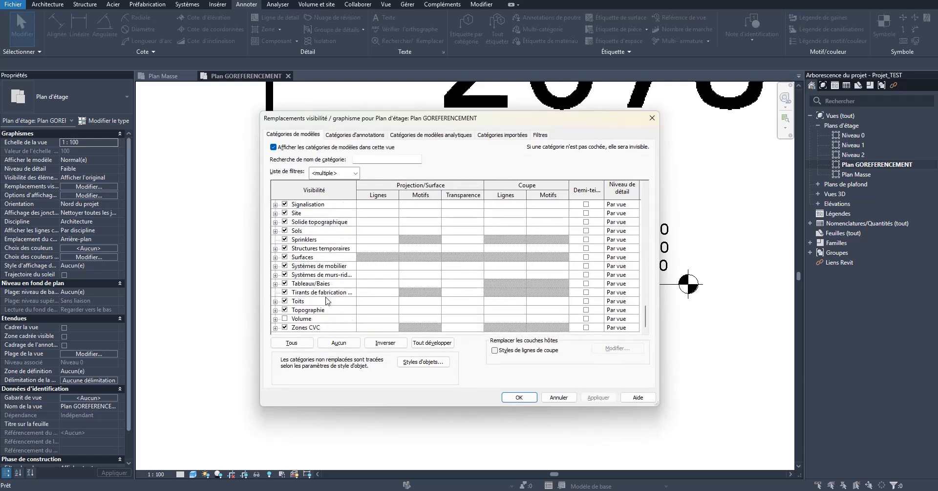
left_click(276, 213)
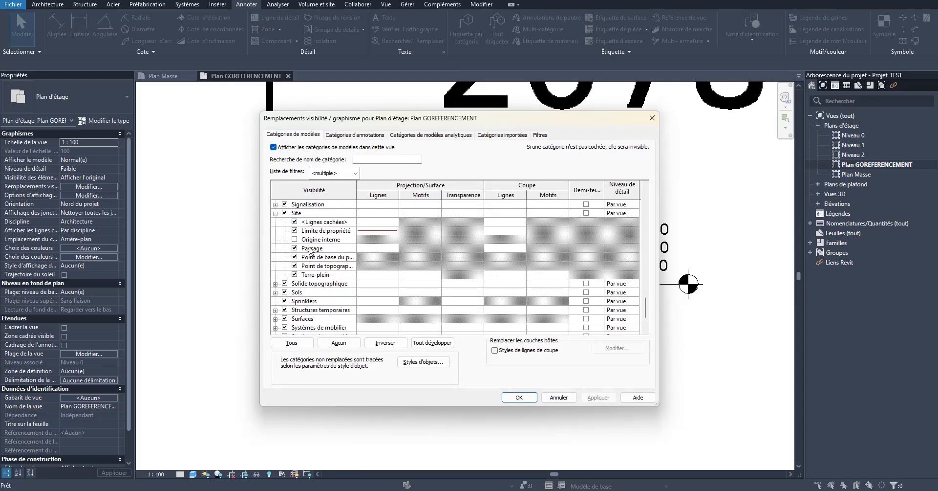
left_click(295, 239)
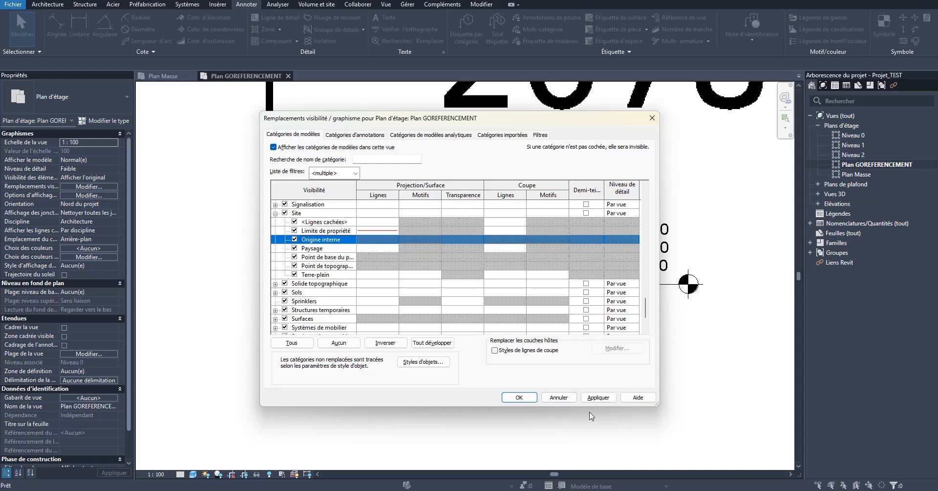
left_click(597, 397)
key("Return")
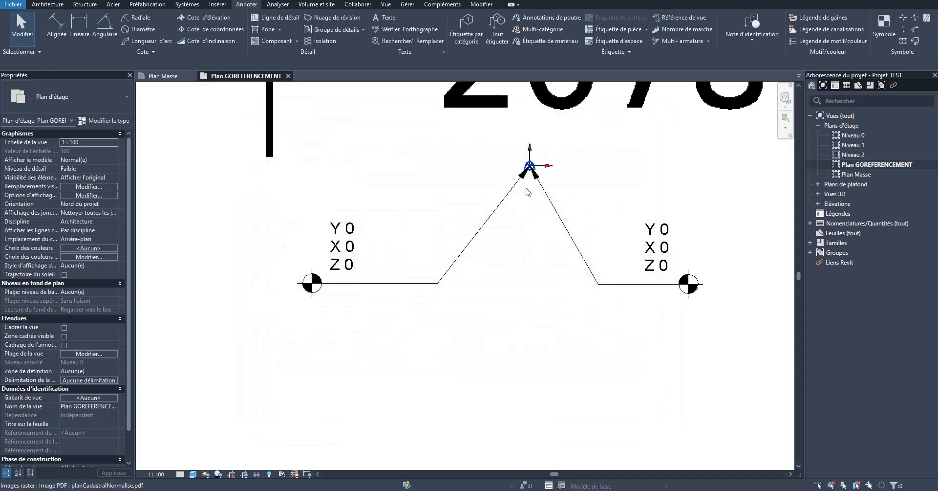
- Select the cadastral plan with its property lines, grids and marker note, and pin them
scroll(528, 192, "down", 5)
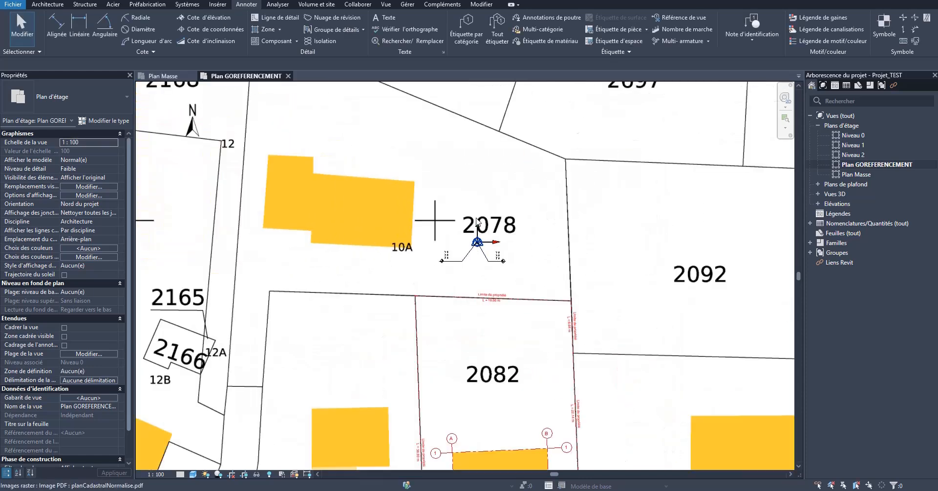
scroll(477, 222, "down", 4)
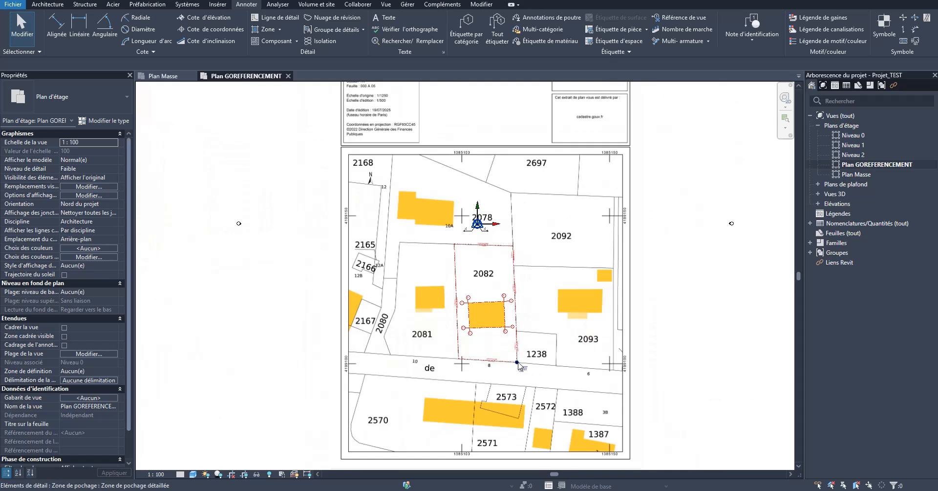
left_click_drag(679, 386, 526, 293)
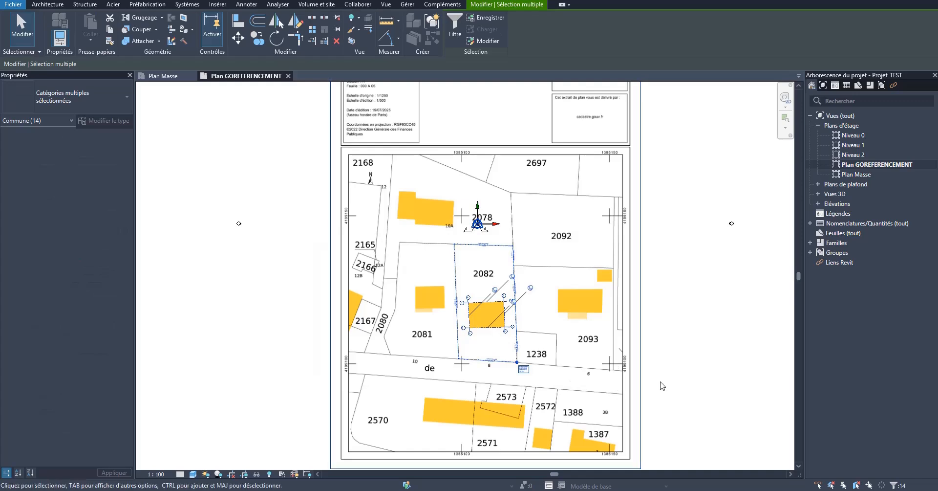
left_click(336, 30)
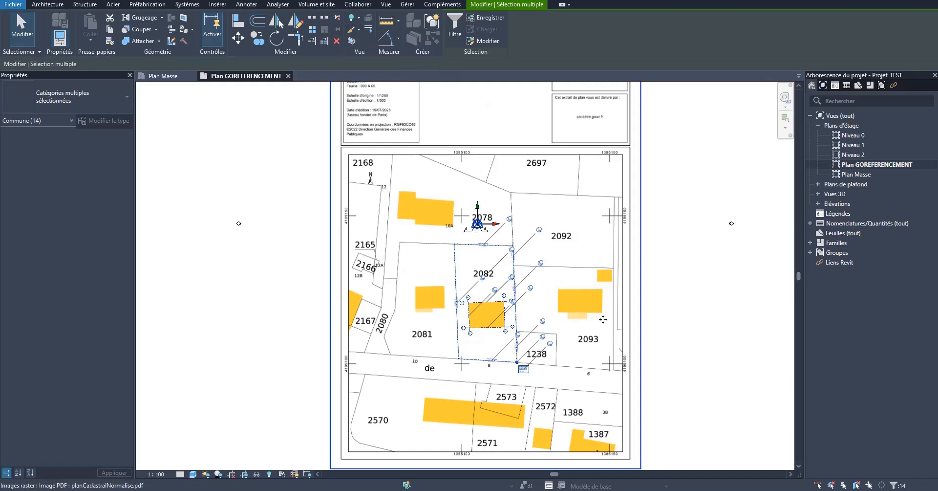
- Try to move the pinned selection from the Borne existante corner to the internal origin
left_click(245, 45)
scroll(510, 362, "up", 3)
left_click(515, 362)
scroll(528, 364, "up", 6)
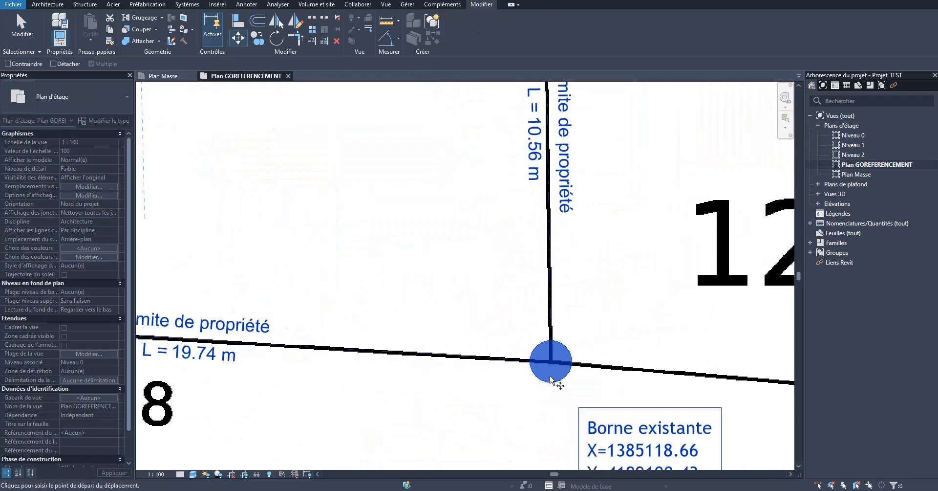
scroll(551, 364, "down", 8)
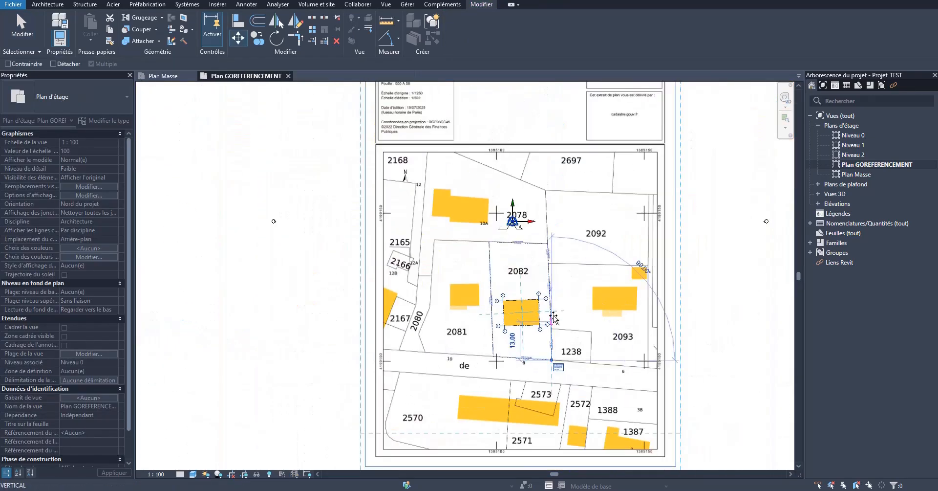
scroll(503, 209, "up", 6)
scroll(503, 205, "up", 2)
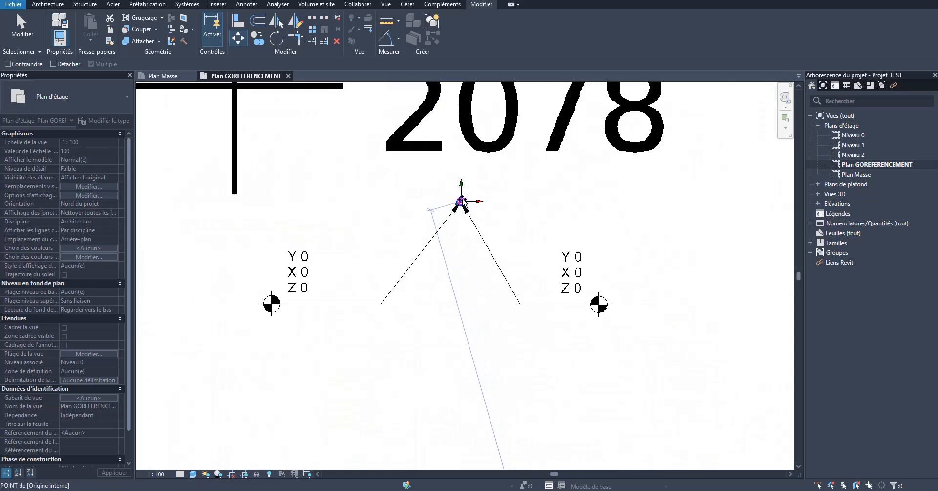
left_click(461, 201)
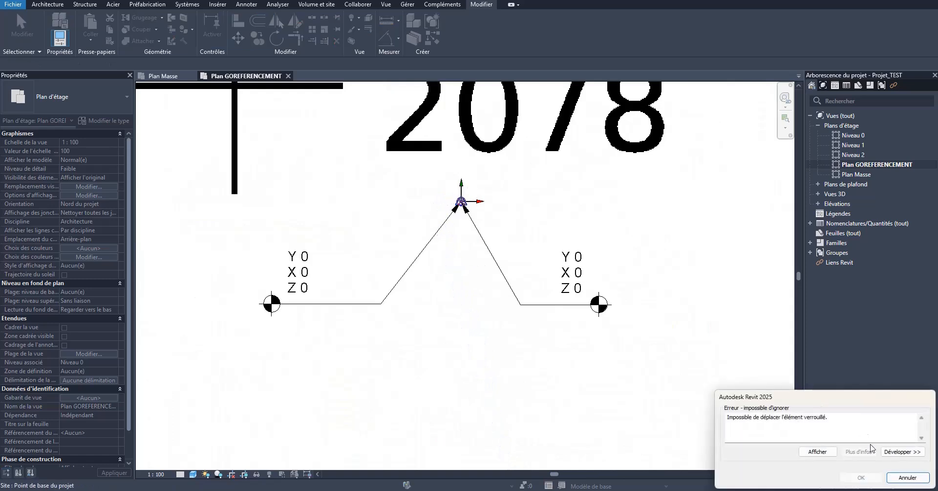
left_click(823, 454)
key("Escape")
key("Escape")
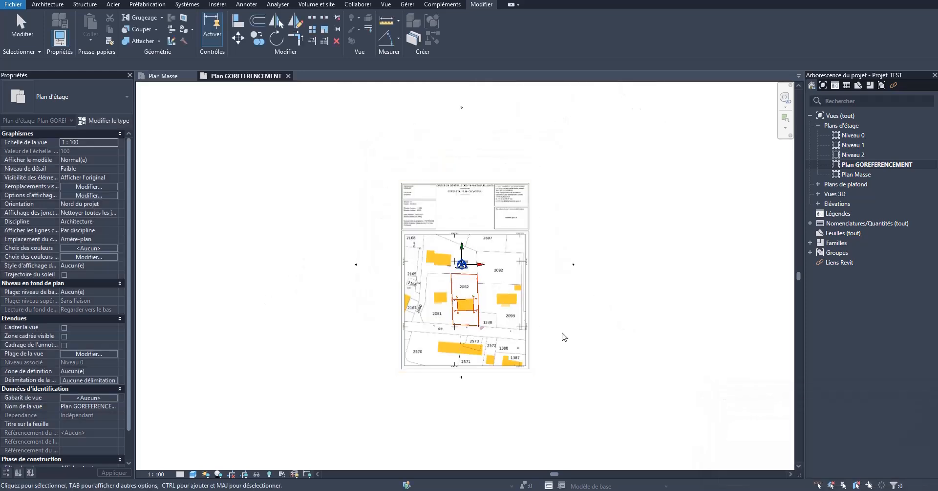
- Select the cadastral plan, property lines, grids and marker note together and unpin them
left_click_drag(555, 341, 387, 273)
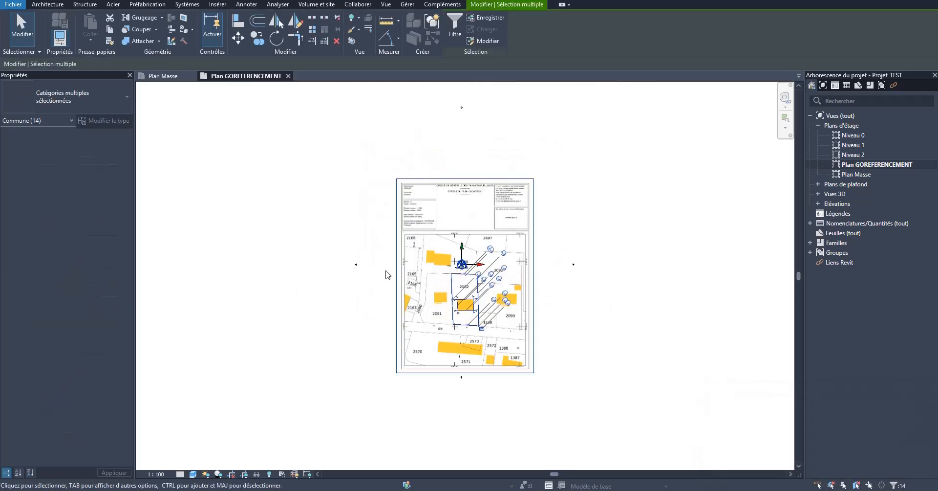
scroll(479, 295, "up", 4)
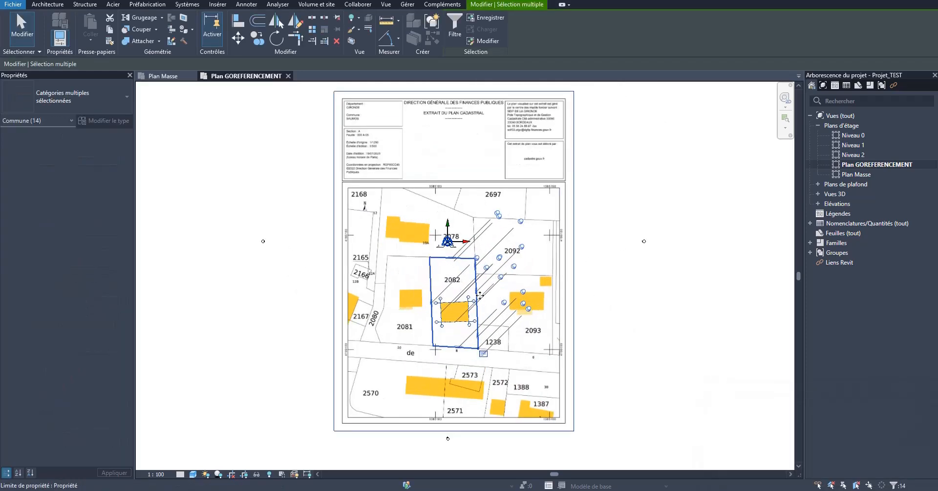
left_click(338, 16)
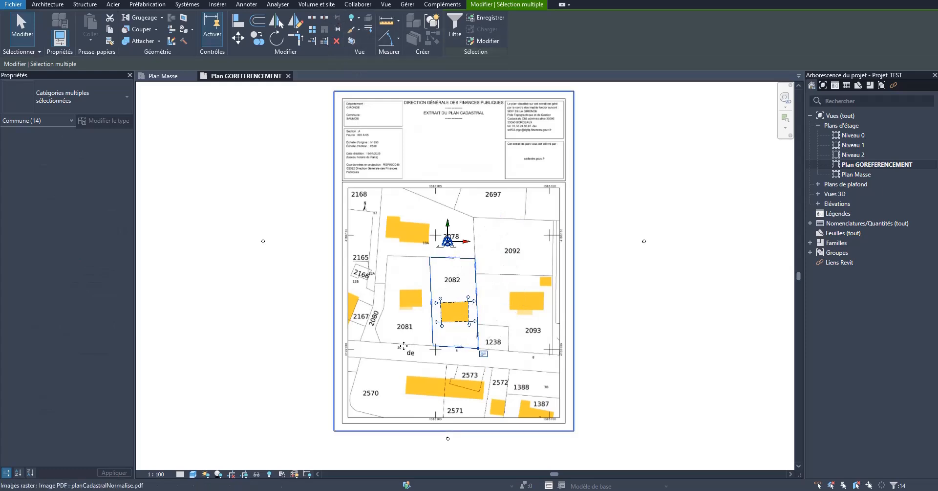
- Move the unpinned selection from the centre of the Borne existante marker onto the internal origin
left_click(238, 38)
scroll(397, 337, "up", 10)
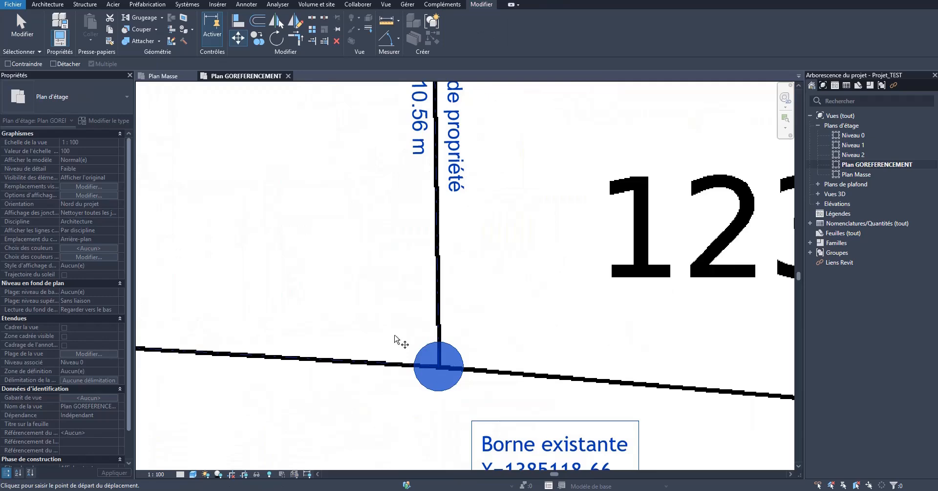
left_click(438, 366)
scroll(470, 367, "down", 8)
scroll(424, 230, "up", 8)
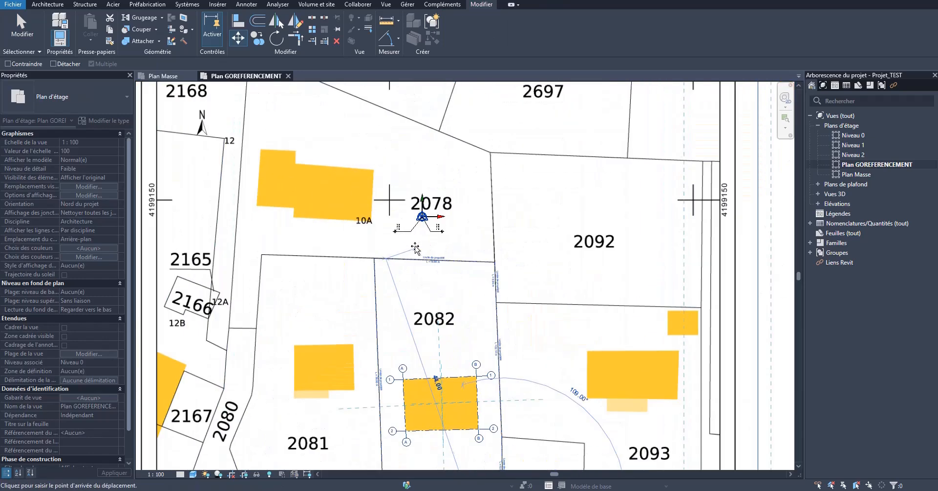
left_click(454, 225)
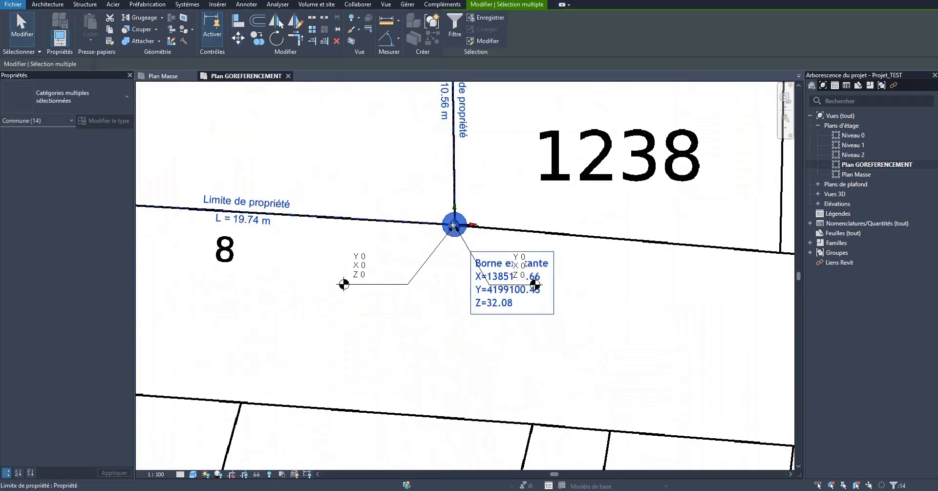
scroll(484, 313, "down", 5)
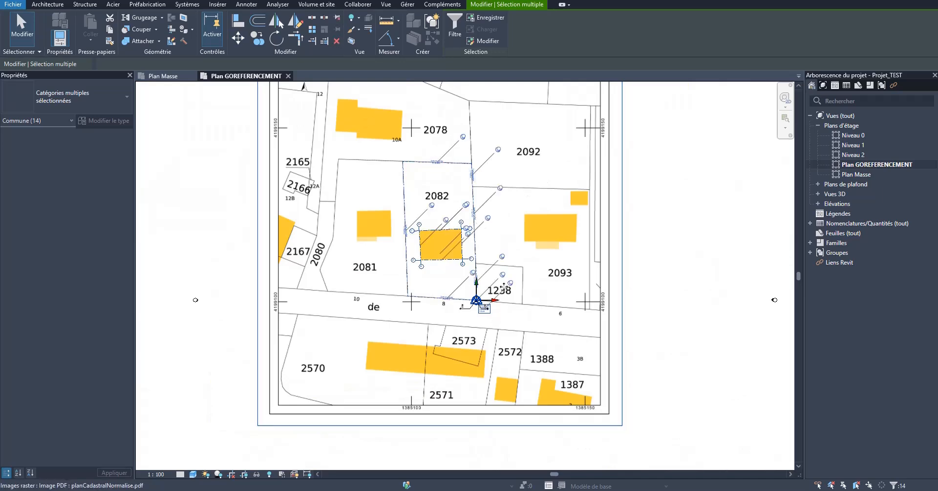
key("Escape")
- Start specifying shared coordinates at the Borne existante marker and consult its coordinates in Coordonnée_borne.jpg
scroll(528, 340, "up", 8)
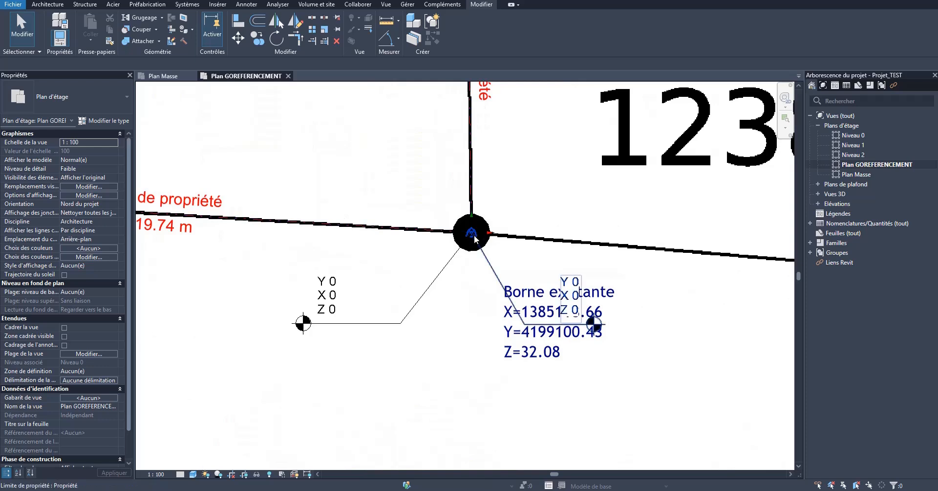
left_click(407, 5)
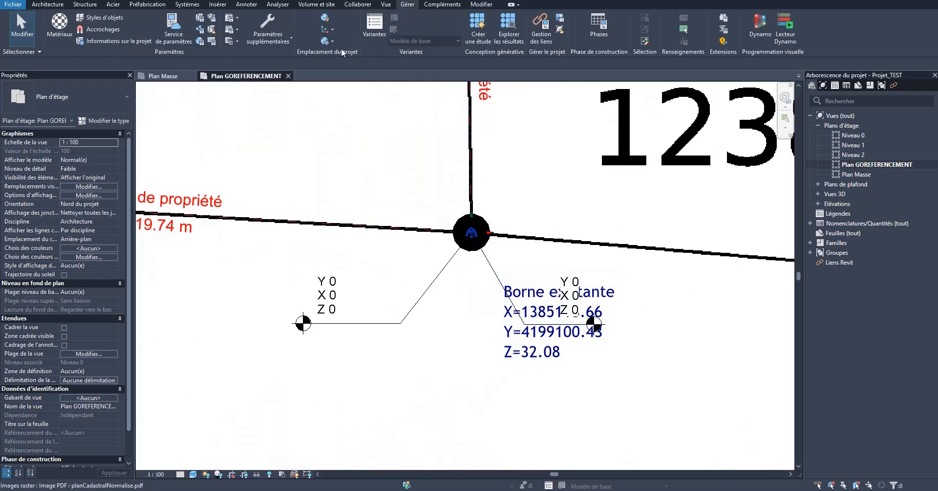
left_click(329, 33)
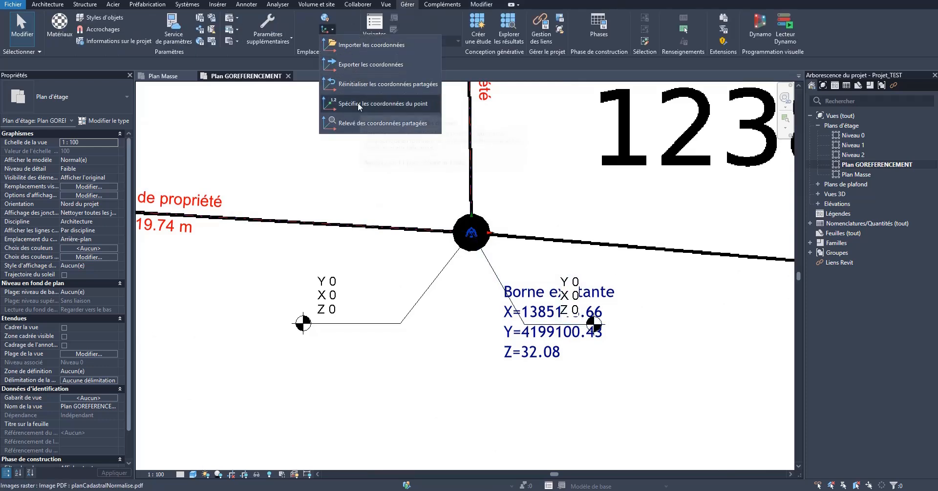
left_click(405, 104)
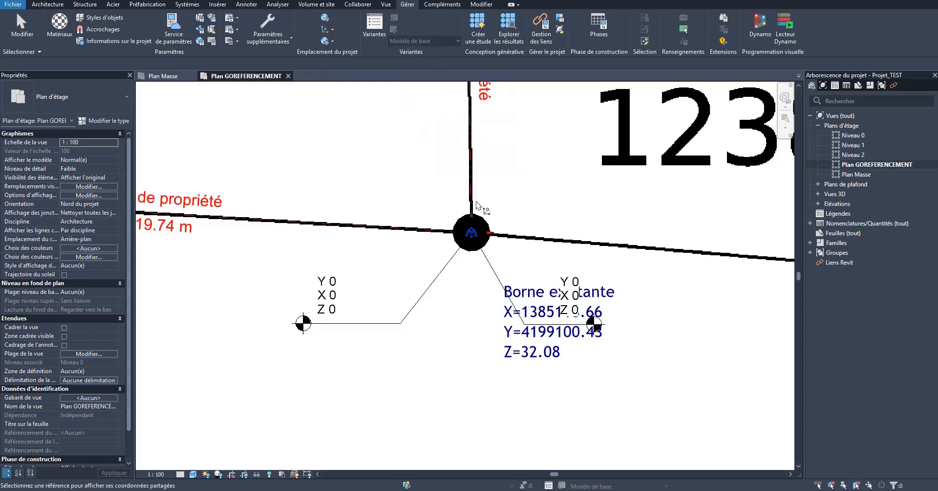
left_click(472, 235)
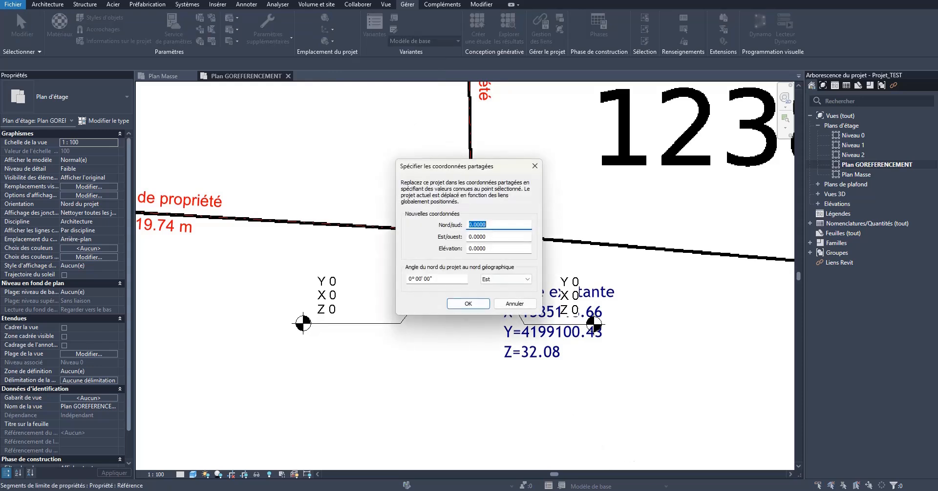
key("alt+Tab")
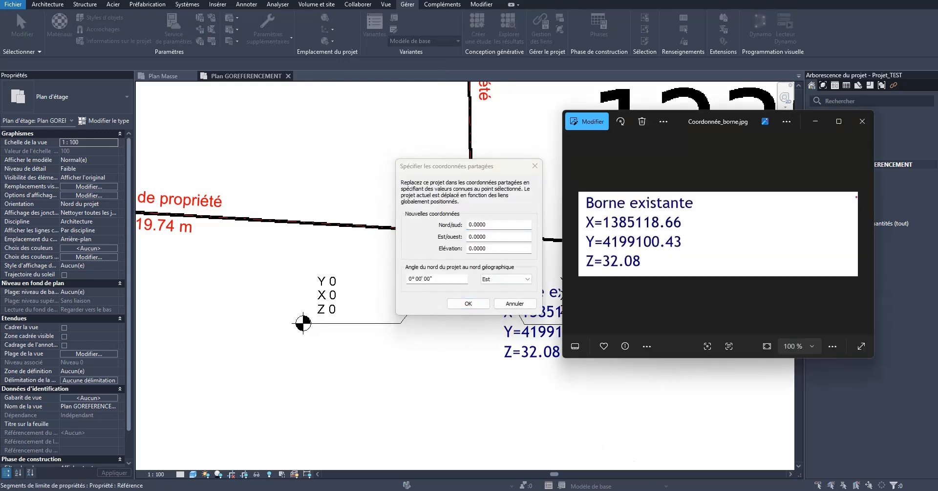
left_click(862, 121)
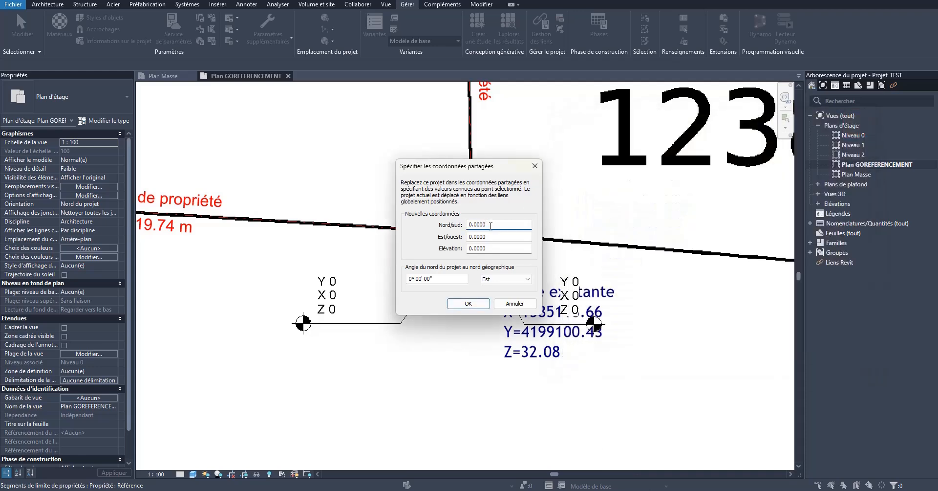
- Set the point's shared coordinates to north/south 4199100.43, east/west 1385118.66 and elevation 32.08
double_click(490, 225)
type("4199100.43")
left_click(499, 235)
left_click_drag(499, 235, 448, 238)
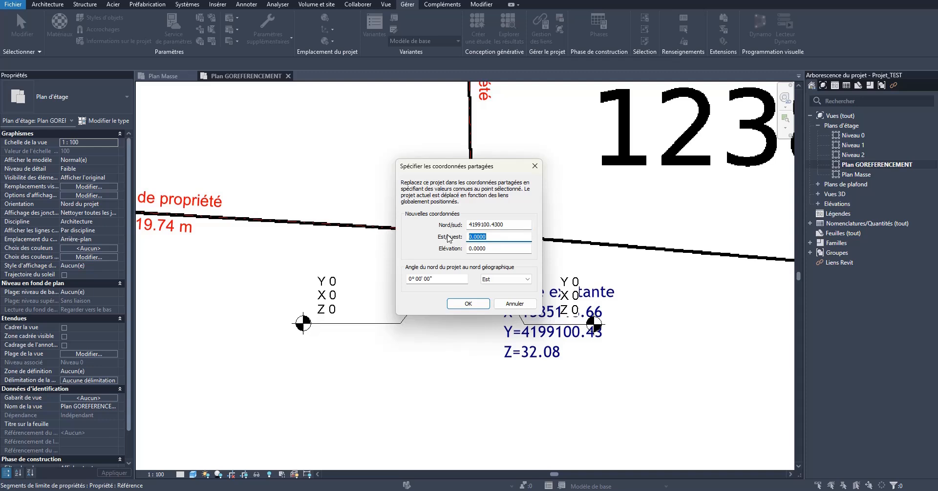
type("1385118.66")
left_click_drag(494, 249, 455, 248)
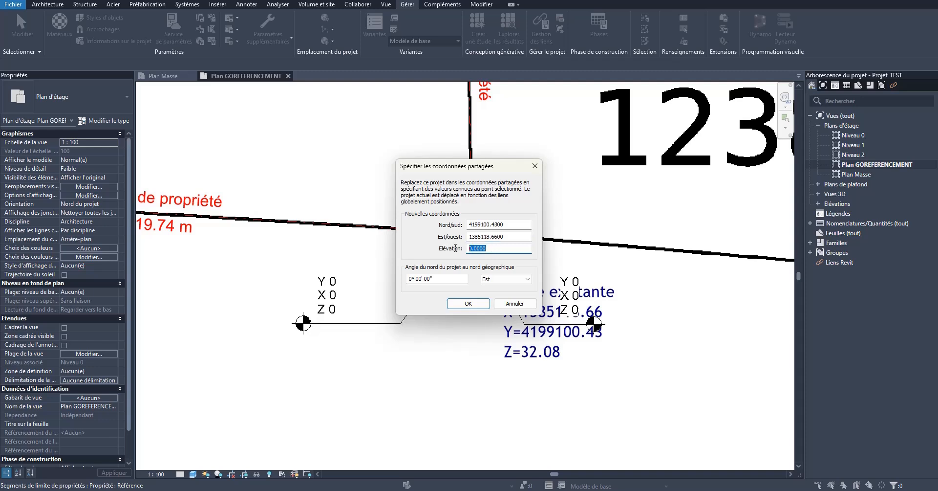
type("32.08")
left_click(479, 303)
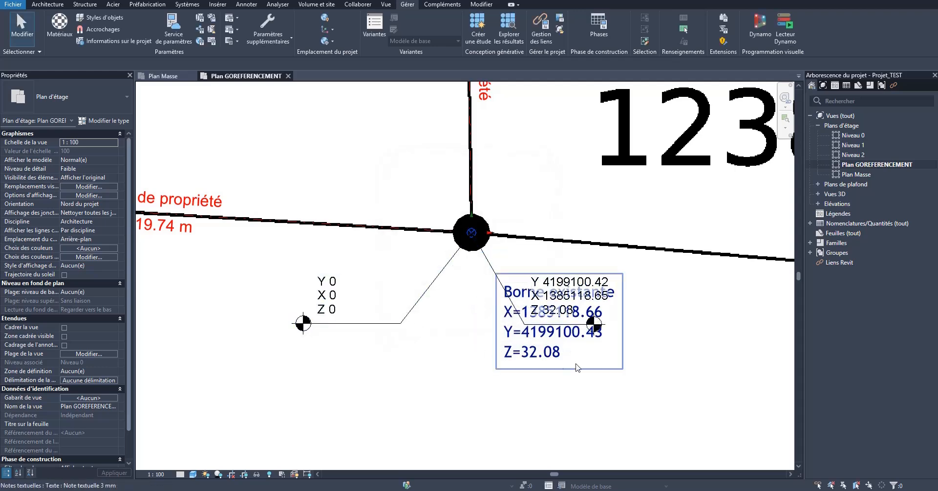
- Examine the PROJET and TOPO spot coordinates at the marker and the survey point's position relative to the internal origin
scroll(568, 355, "up", 2)
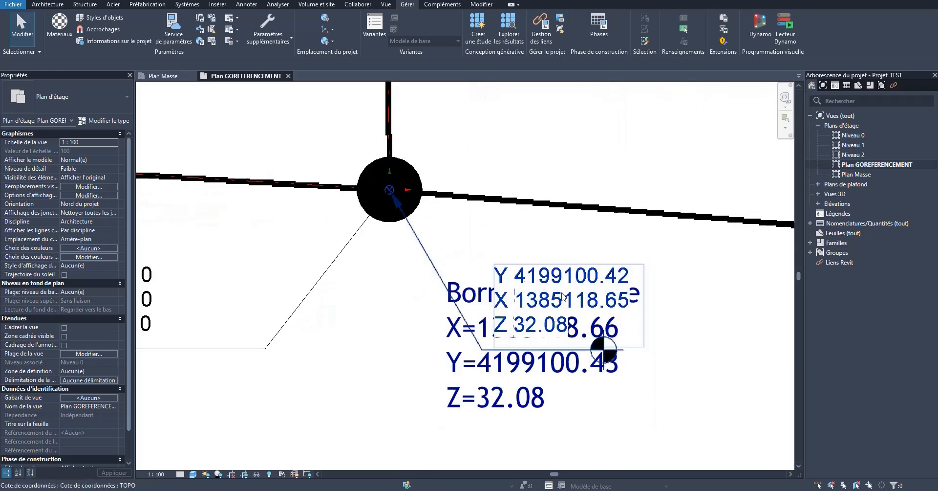
scroll(438, 291, "down", 2)
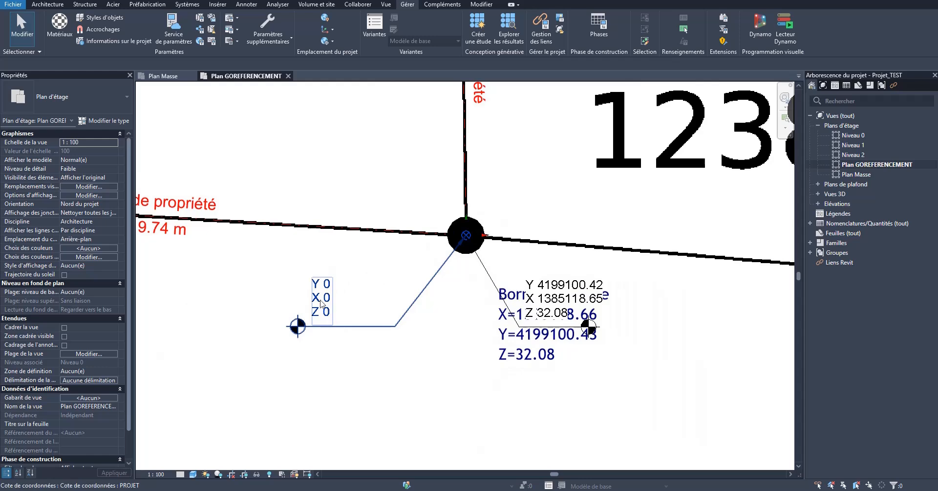
scroll(493, 292, "down", 5)
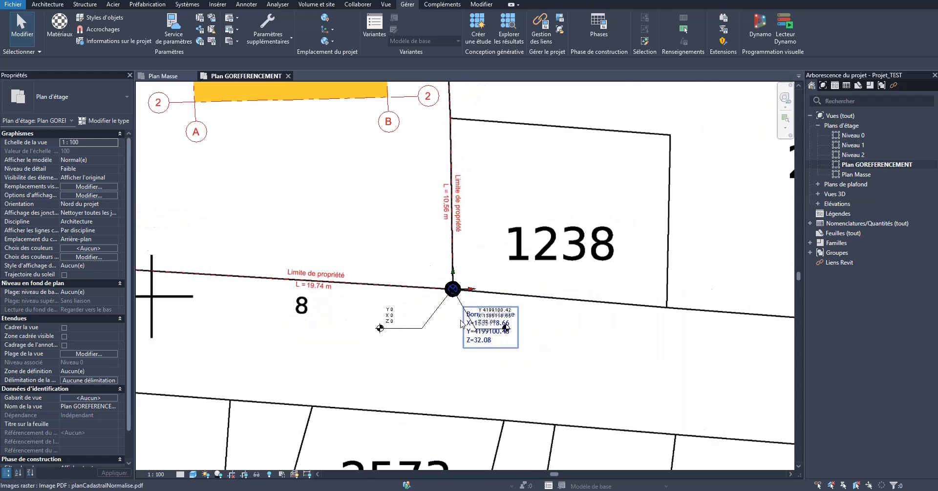
scroll(493, 292, "down", 4)
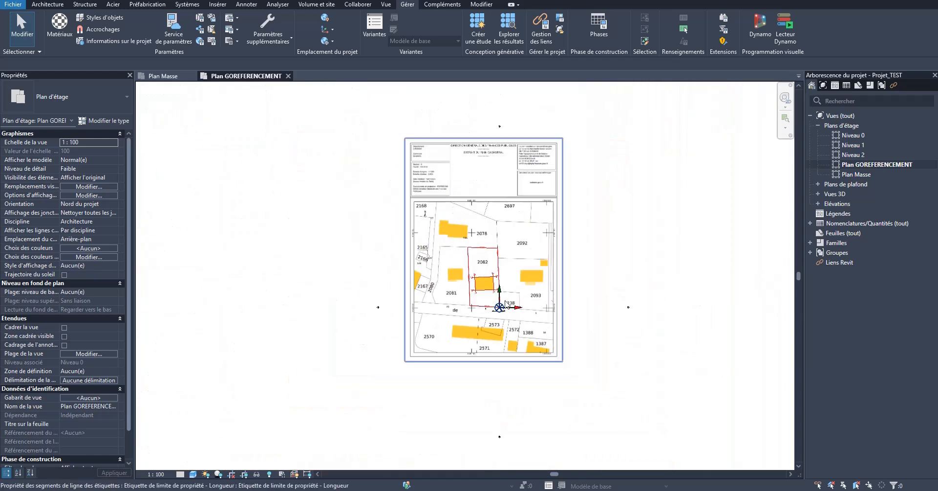
middle_click(603, 194)
middle_click(604, 194)
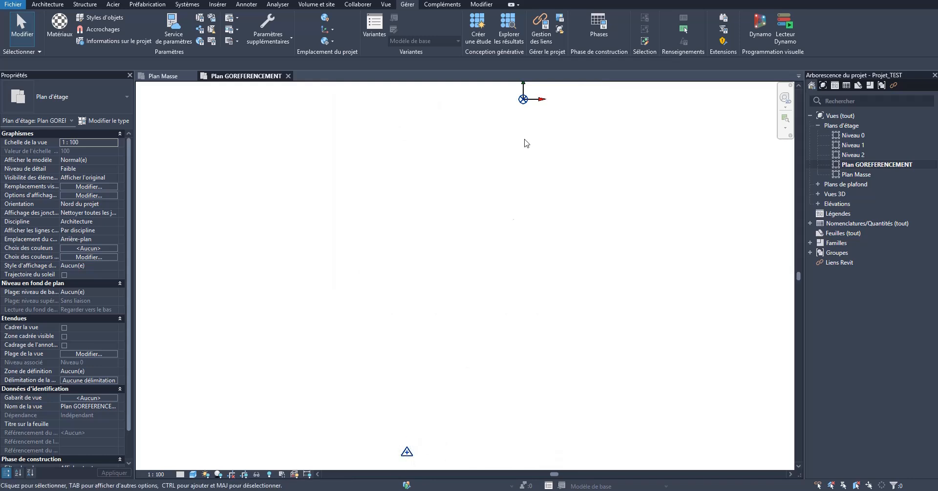
mouse_move(534, 82)
middle_mouse_down()
mouse_move(522, 121)
mouse_move(482, 171)
mouse_move(490, 222)
mouse_move(490, 199)
middle_mouse_up()
scroll(490, 199, "up", 8)
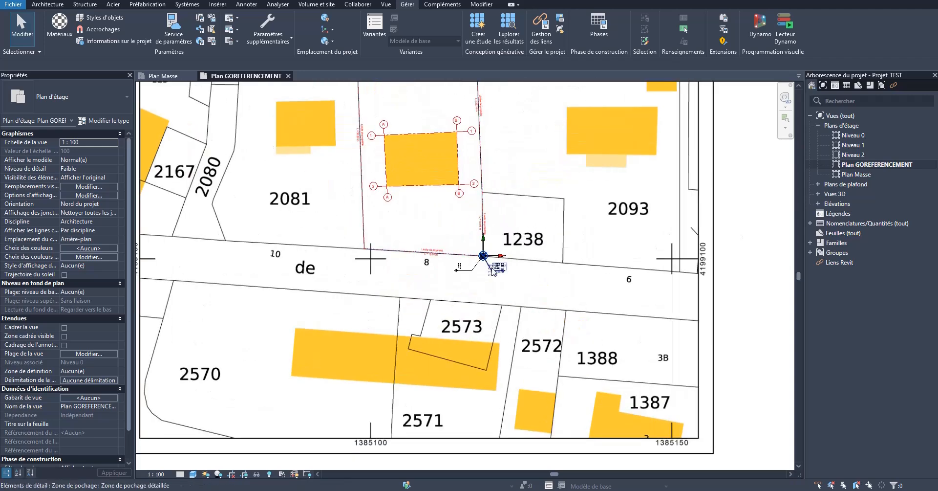
scroll(503, 300, "down", 2)
scroll(503, 300, "down", 2)
scroll(541, 312, "up", 3)
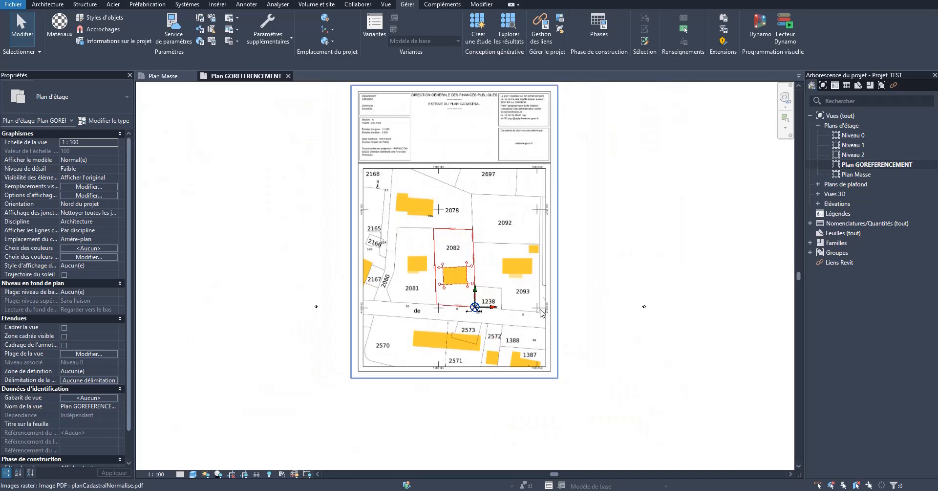
scroll(542, 311, "down", 1)
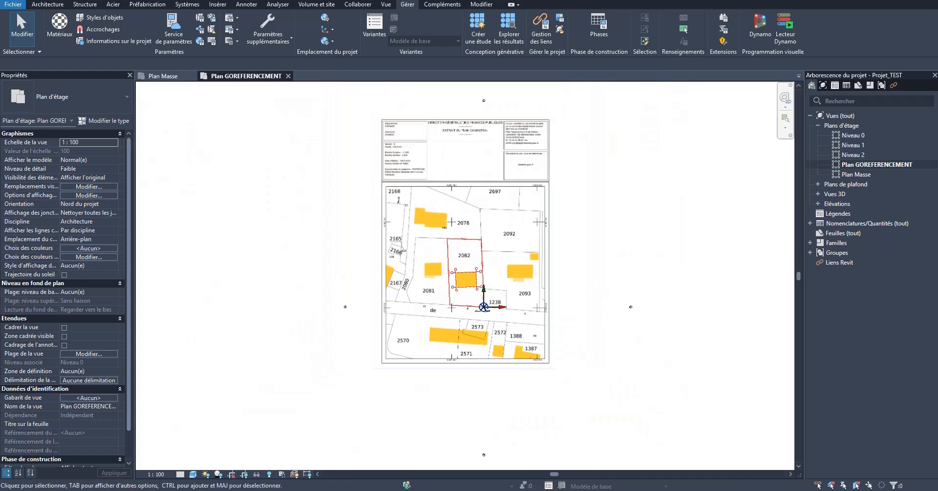